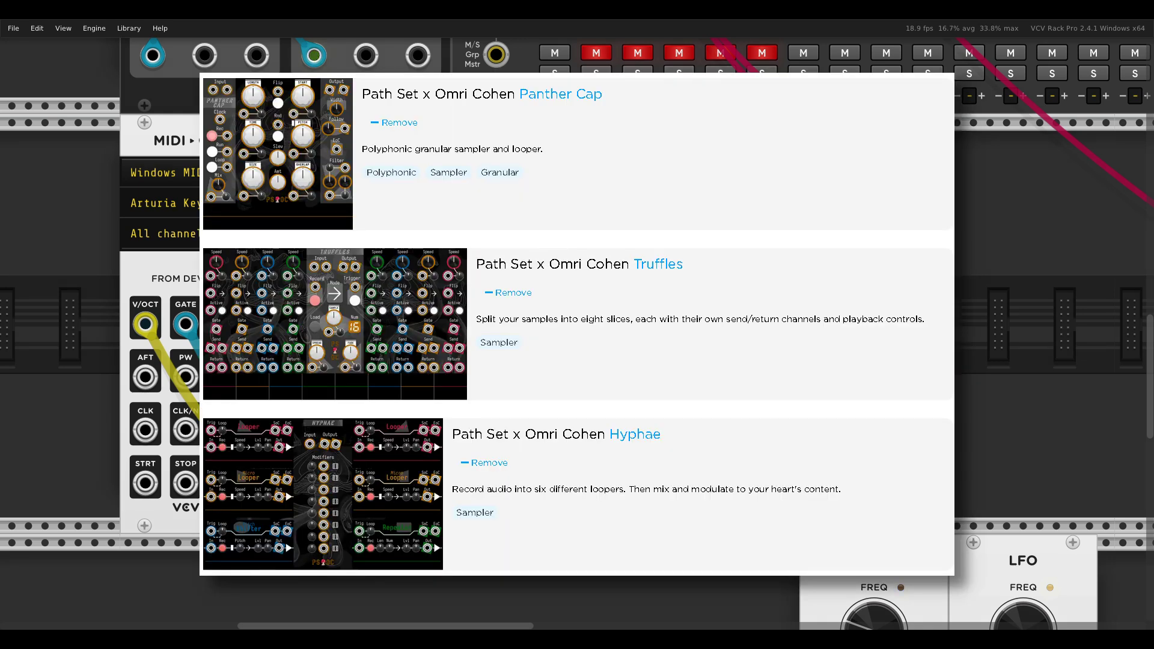
View the instrument loaded in the Kontakt 5 host, and close its window
{"action": "mouse_move", "coordinate": [726, 433]}
{"action": "left_mouse_down"}
{"action": "mouse_move", "coordinate": [692, 429]}
{"action": "mouse_move", "coordinate": [703, 464]}
{"action": "mouse_move", "coordinate": [726, 413]}
{"action": "left_mouse_up"}
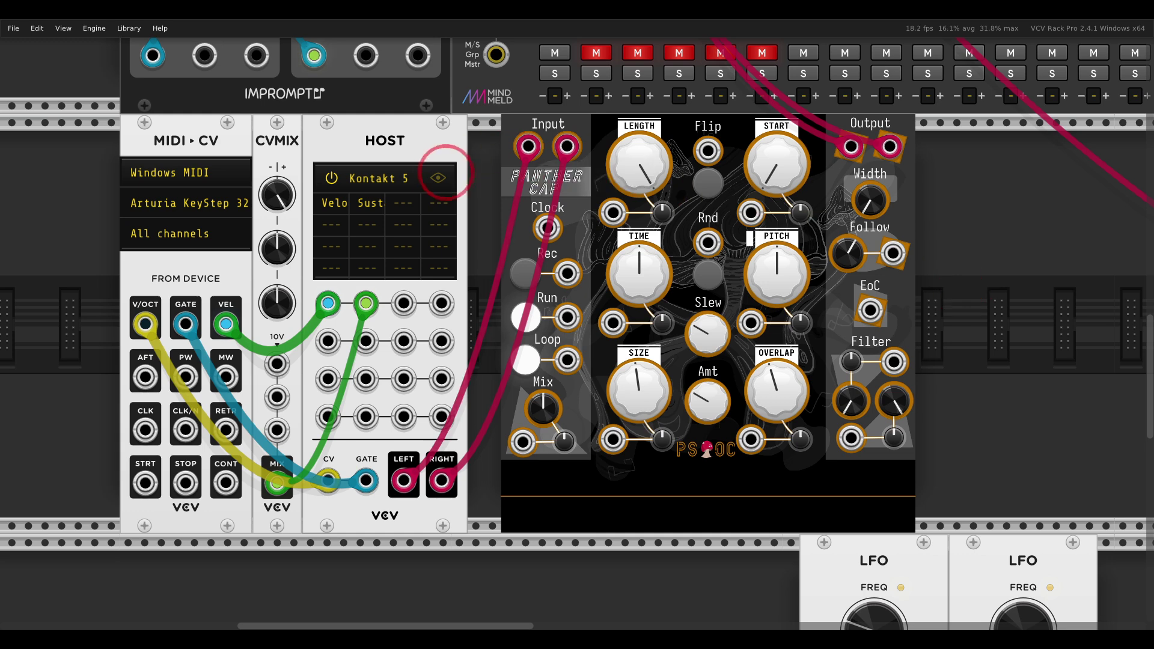
{"action": "left_click", "coordinate": [438, 178]}
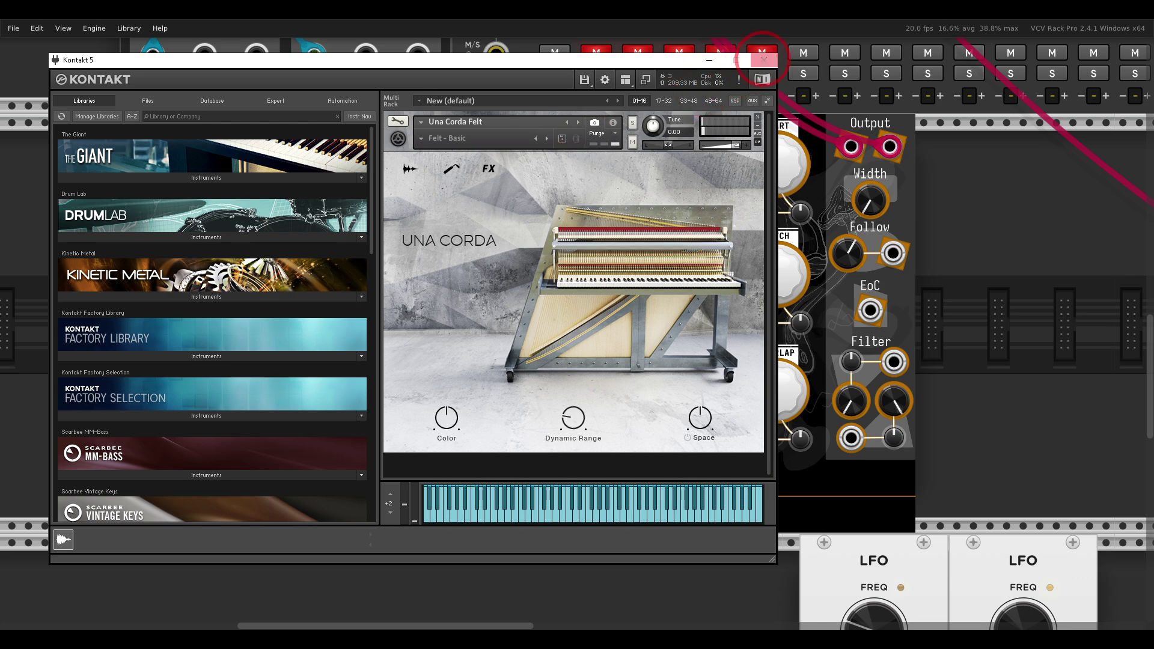
{"action": "left_click", "coordinate": [764, 59]}
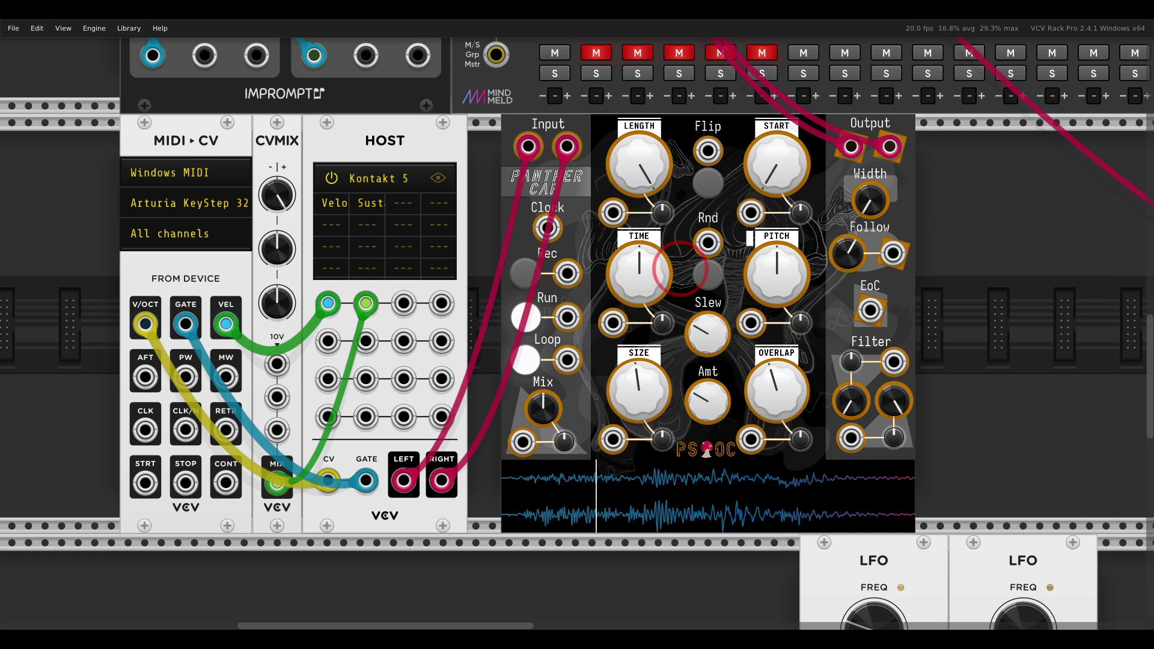
Try a slightly lower Time on Panther Cap, with a 200 ms grain size and varied grain overlap
{"action": "scroll", "coordinate": [680, 269], "scroll_direction": "up", "scroll_amount": 2}
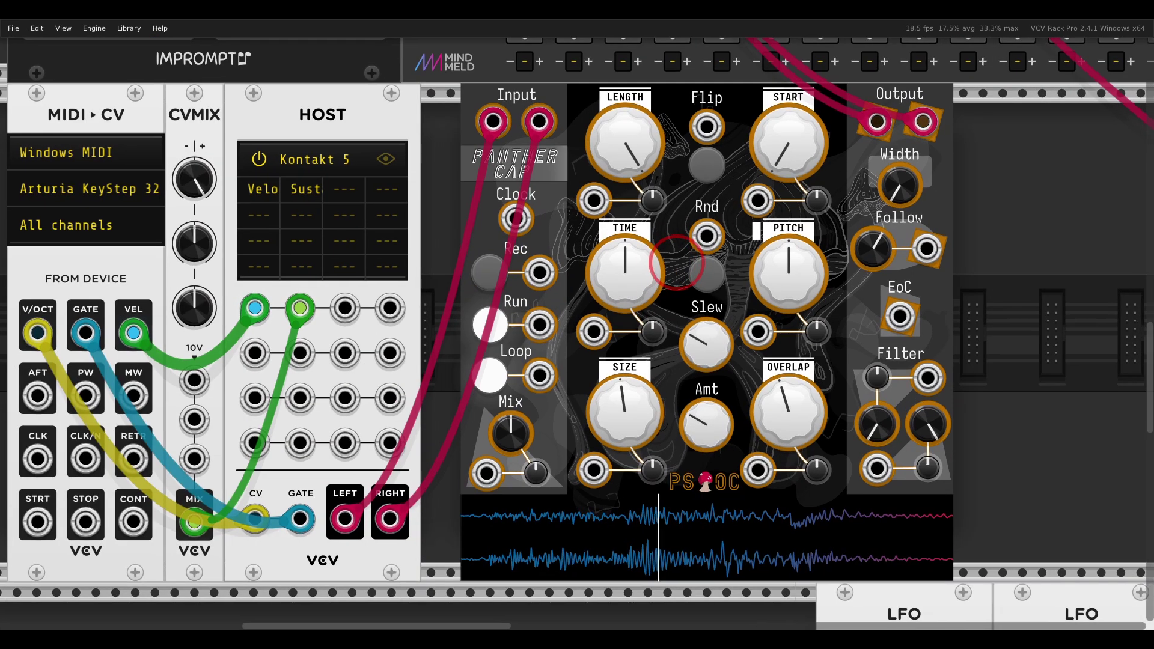
{"action": "mouse_move", "coordinate": [643, 267]}
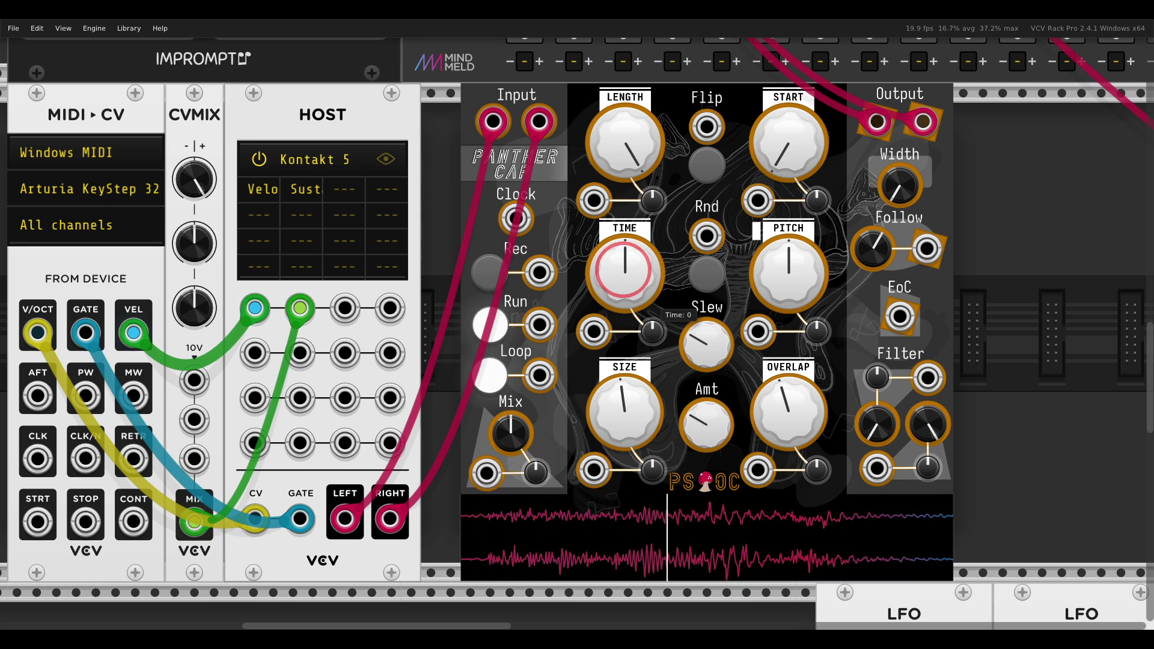
{"action": "left_click_drag", "start_coordinate": [623, 270], "coordinate": [626, 301]}
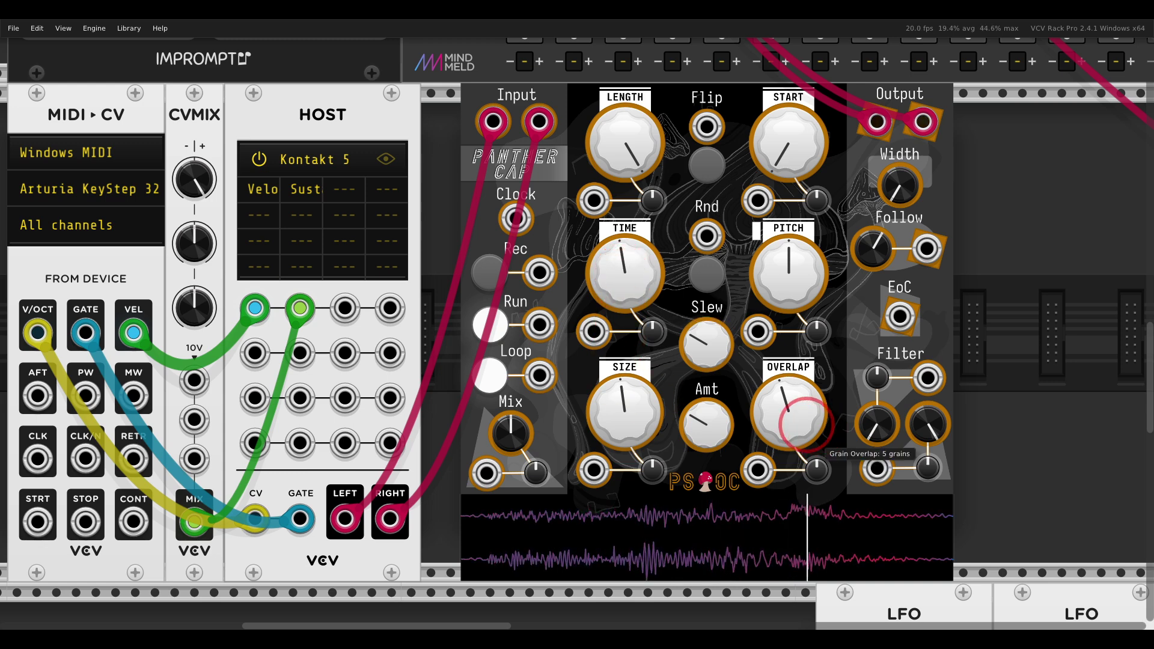
{"action": "left_click_drag", "start_coordinate": [806, 424], "coordinate": [716, 421]}
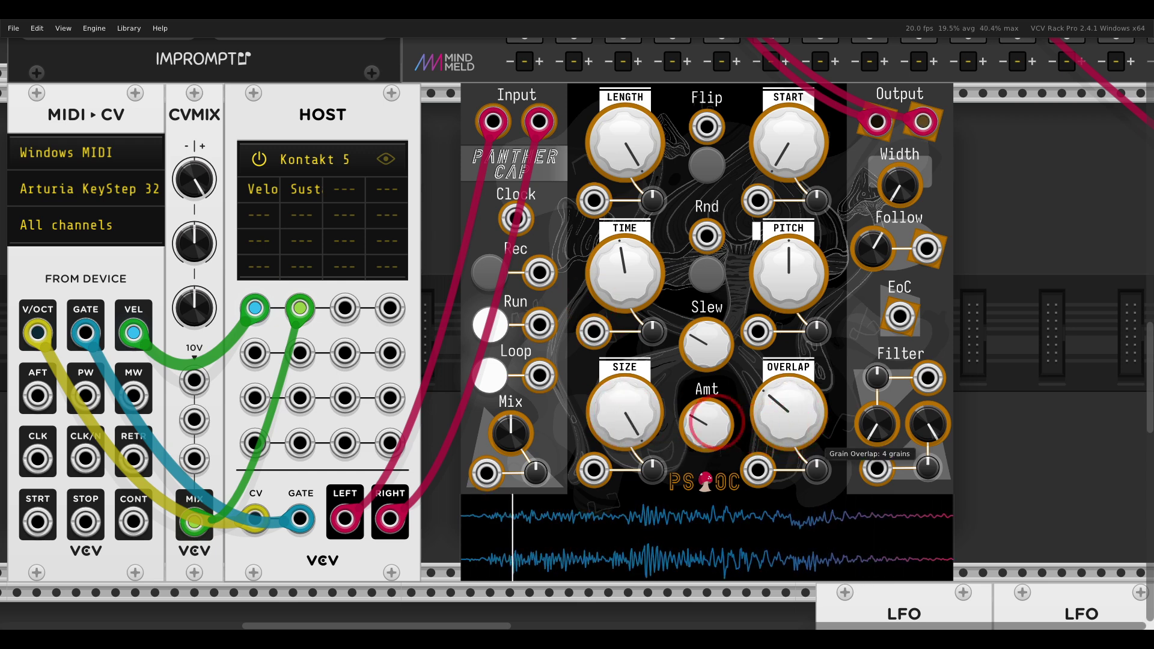
{"action": "mouse_move", "coordinate": [626, 408]}
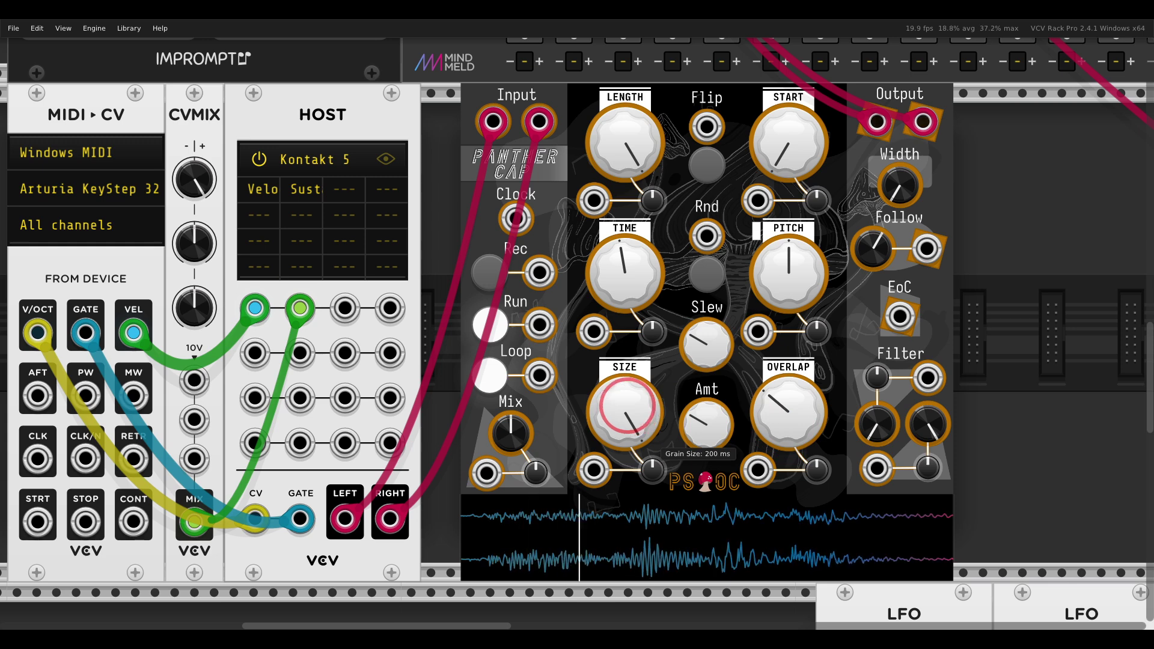
{"action": "left_click_drag", "start_coordinate": [628, 406], "coordinate": [634, 444]}
{"action": "left_click_drag", "start_coordinate": [783, 410], "coordinate": [760, 316]}
Reset Panther Cap's grain Size, grain Overlap and Time to their defaults
{"action": "double_click", "coordinate": [623, 409]}
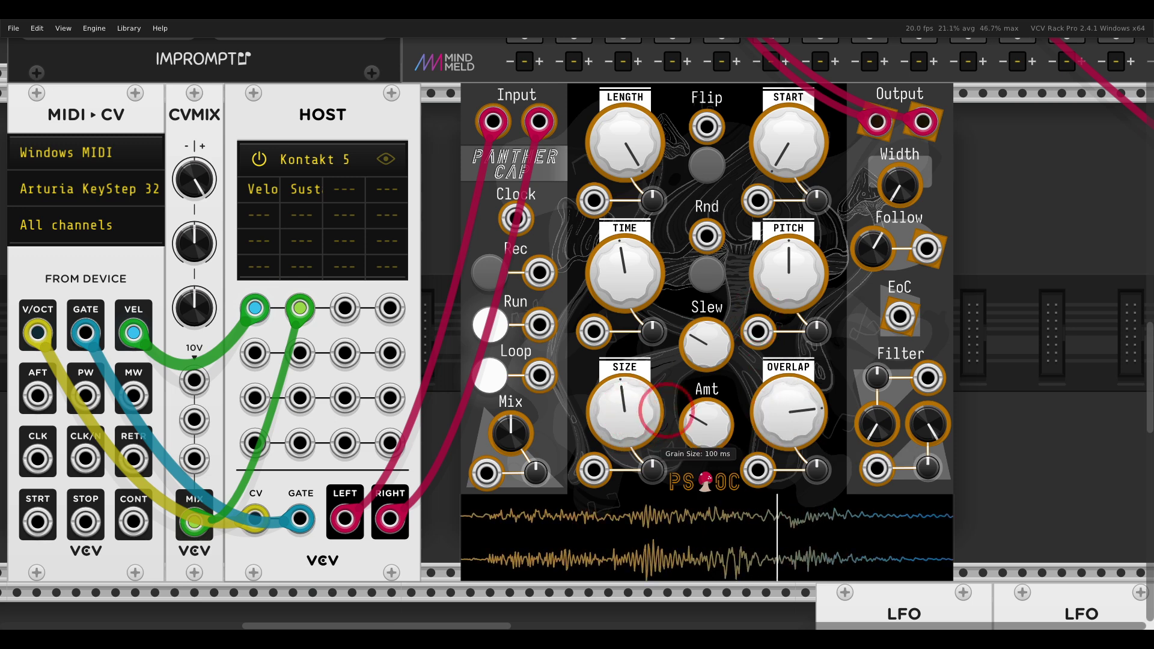
{"action": "double_click", "coordinate": [799, 401]}
{"action": "double_click", "coordinate": [629, 280]}
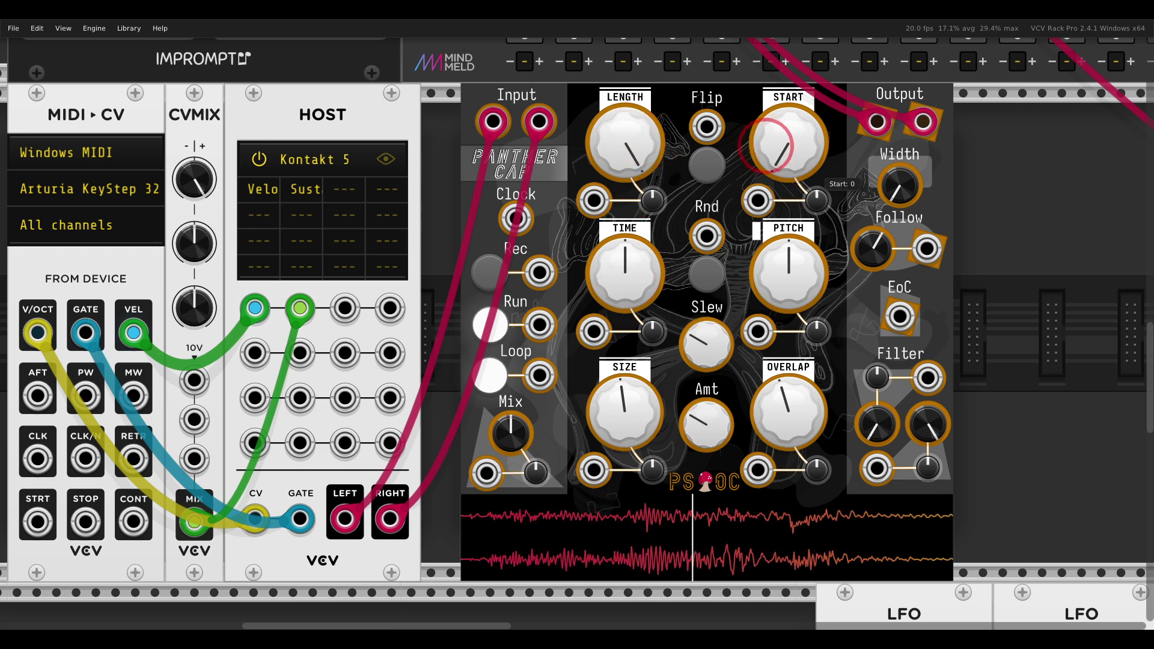
Move the sample's Start to about 0.24 and shorten its playback Length to about 0.009
{"action": "left_click_drag", "start_coordinate": [619, 128], "coordinate": [630, 161]}
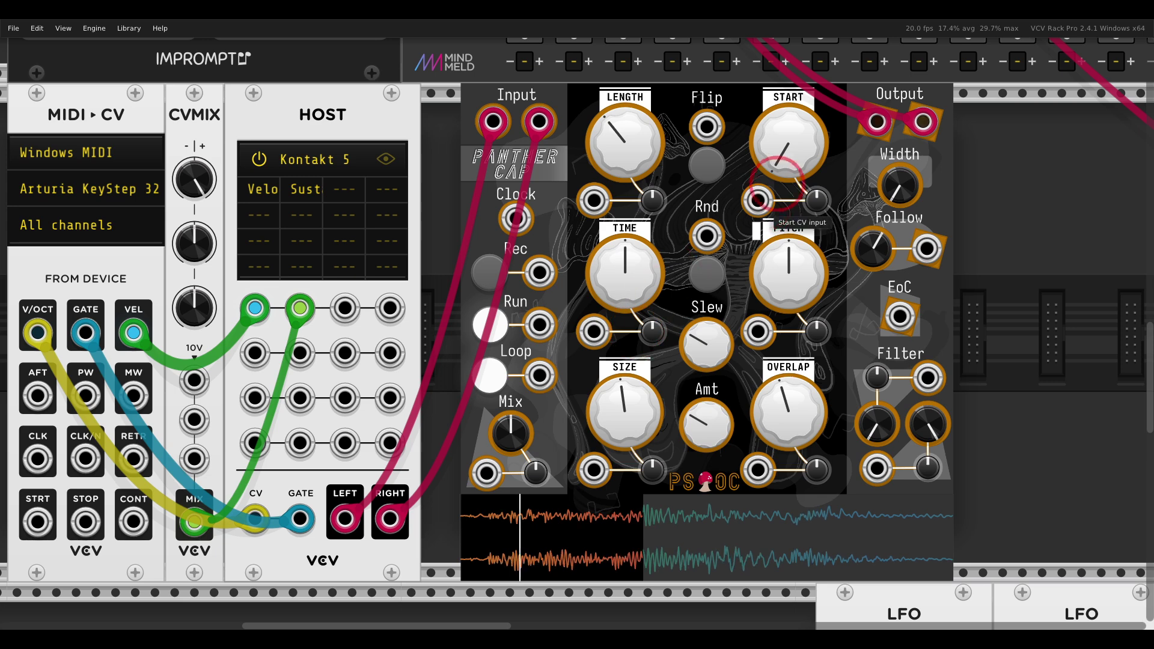
{"action": "mouse_move", "coordinate": [792, 166]}
{"action": "left_click_drag", "start_coordinate": [793, 166], "coordinate": [774, 109]}
{"action": "mouse_move", "coordinate": [639, 133]}
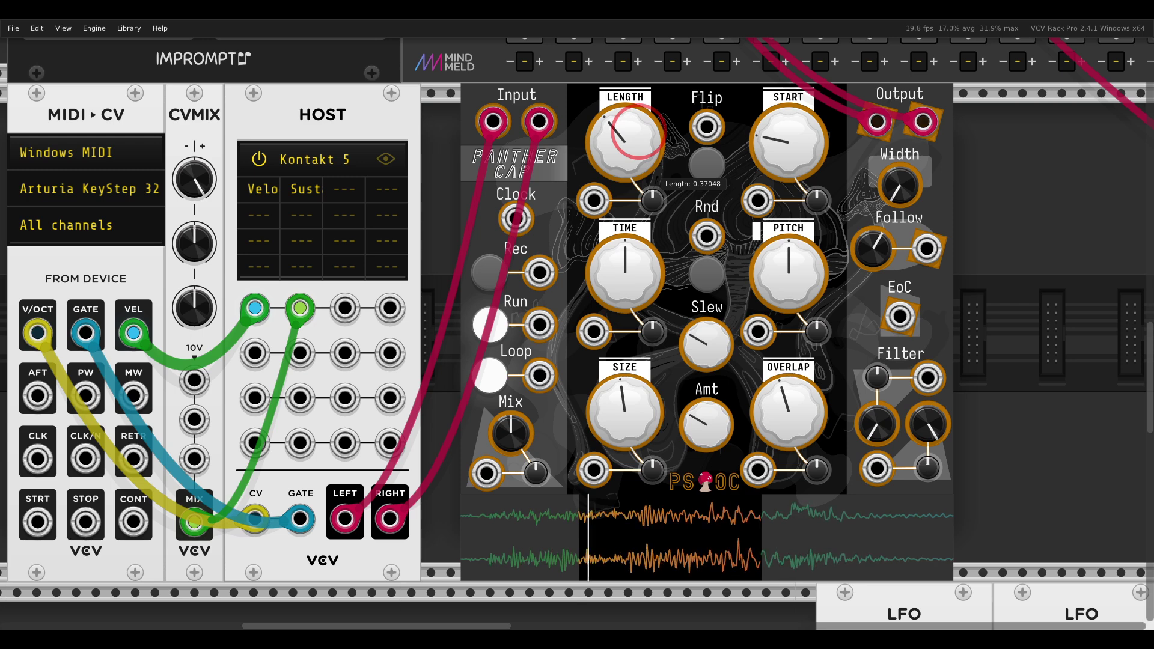
{"action": "left_click_drag", "start_coordinate": [639, 133], "coordinate": [646, 175]}
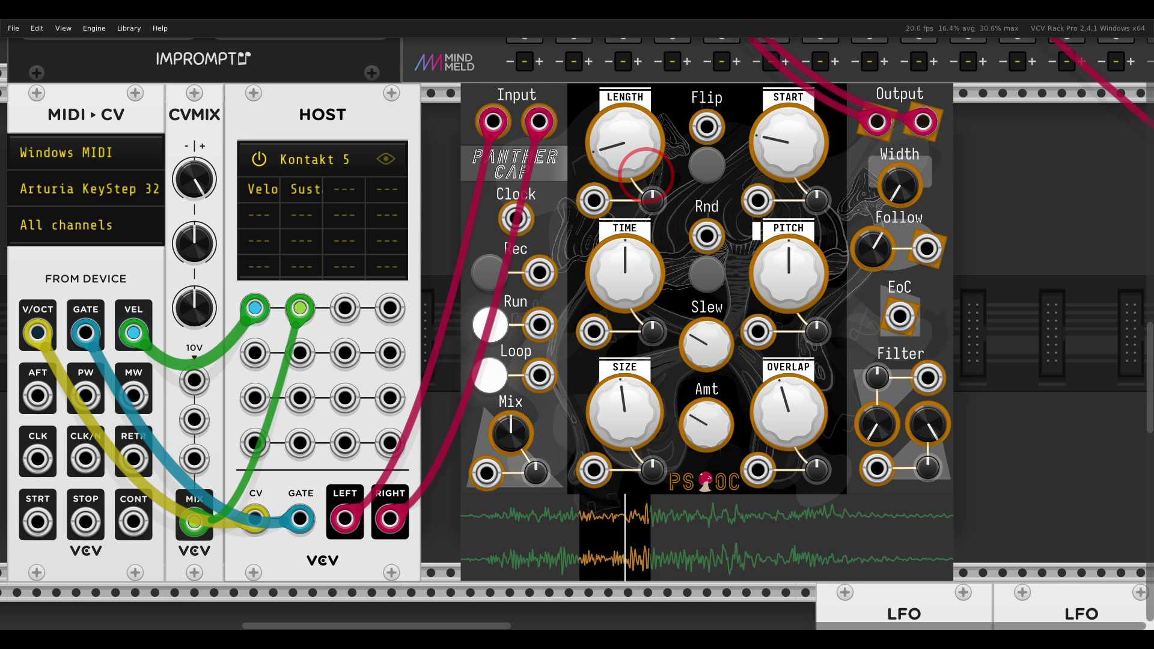
{"action": "left_click_drag", "start_coordinate": [647, 175], "coordinate": [629, 179]}
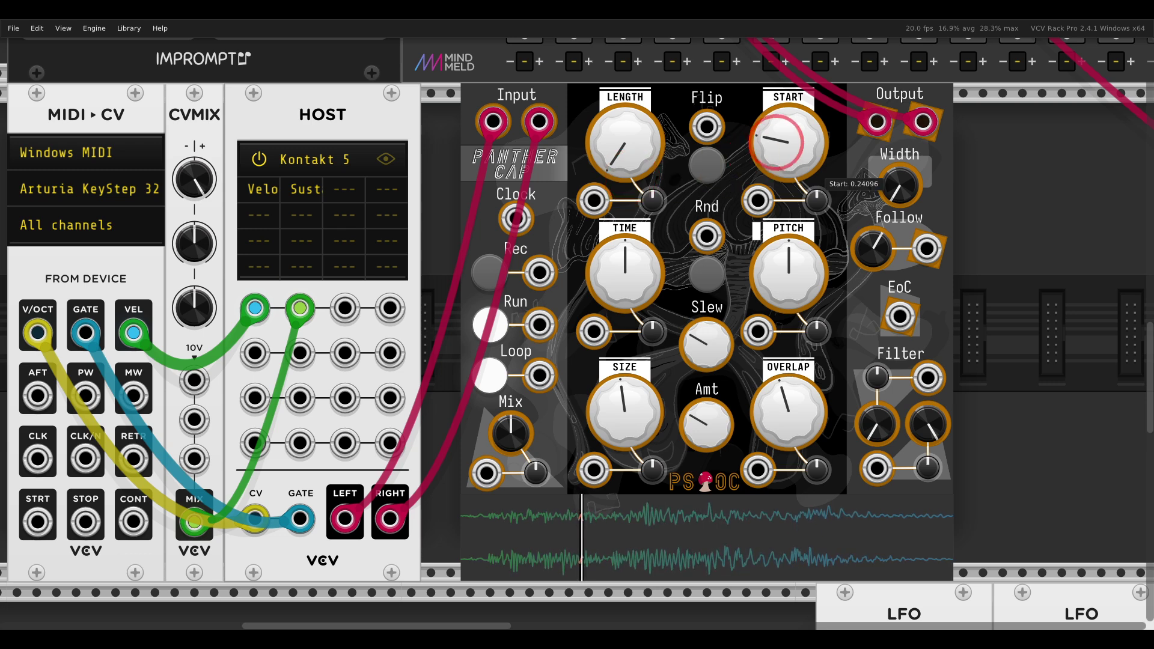
Trim Length to about 0.006 and fine-tune the Start position, trying about 0.35 and settling slightly earlier in the sample
{"action": "mouse_move", "coordinate": [786, 168]}
{"action": "left_mouse_down"}
{"action": "mouse_move", "coordinate": [759, 140]}
{"action": "mouse_move", "coordinate": [768, 141]}
{"action": "left_mouse_up"}
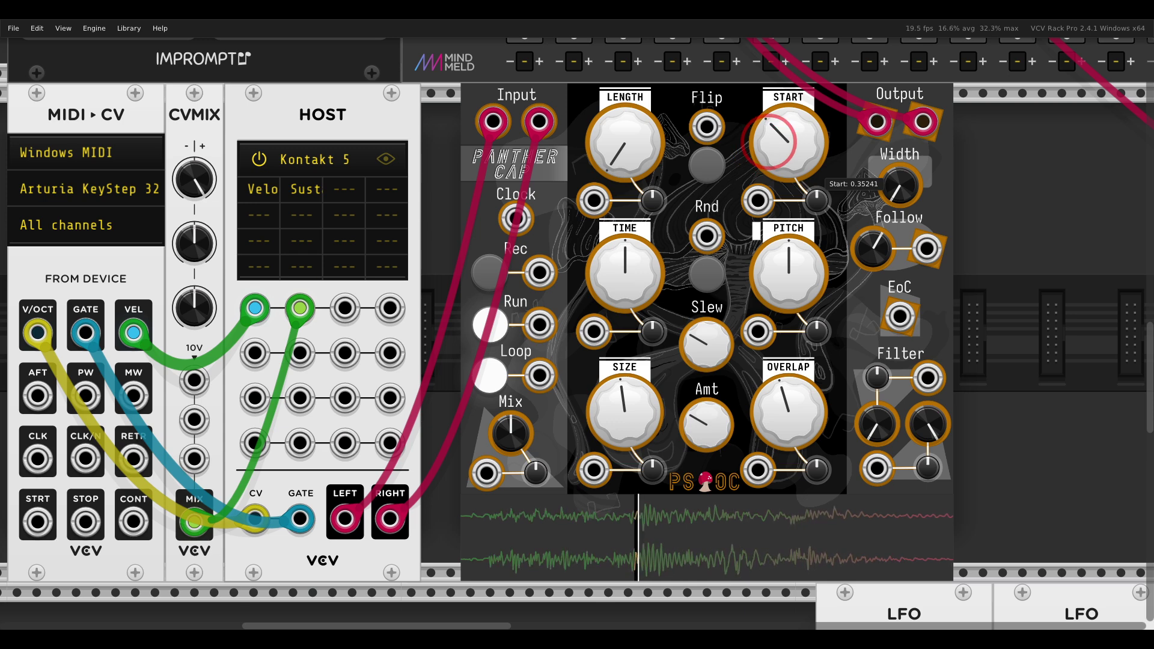
{"action": "mouse_move", "coordinate": [611, 153]}
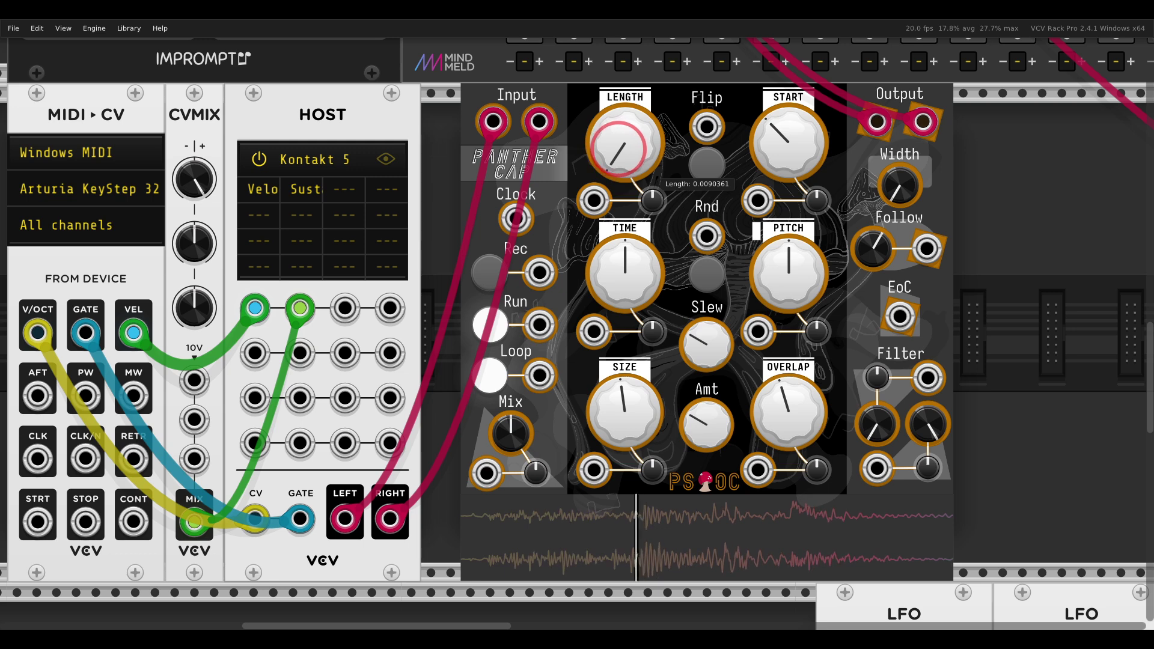
{"action": "left_click_drag", "start_coordinate": [616, 147], "coordinate": [615, 148]}
{"action": "mouse_move", "coordinate": [784, 144]}
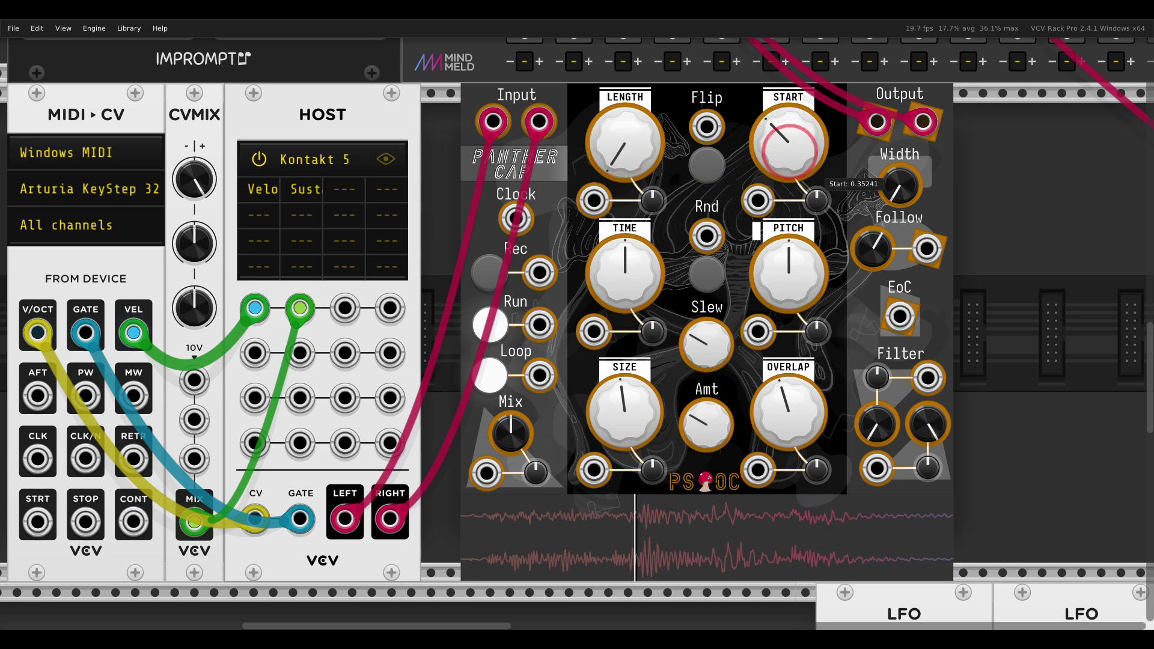
{"action": "mouse_move", "coordinate": [783, 144]}
{"action": "left_mouse_down"}
{"action": "mouse_move", "coordinate": [778, 181]}
{"action": "mouse_move", "coordinate": [743, 137]}
{"action": "mouse_move", "coordinate": [753, 130]}
{"action": "mouse_move", "coordinate": [772, 168]}
{"action": "mouse_move", "coordinate": [763, 153]}
{"action": "left_mouse_up"}
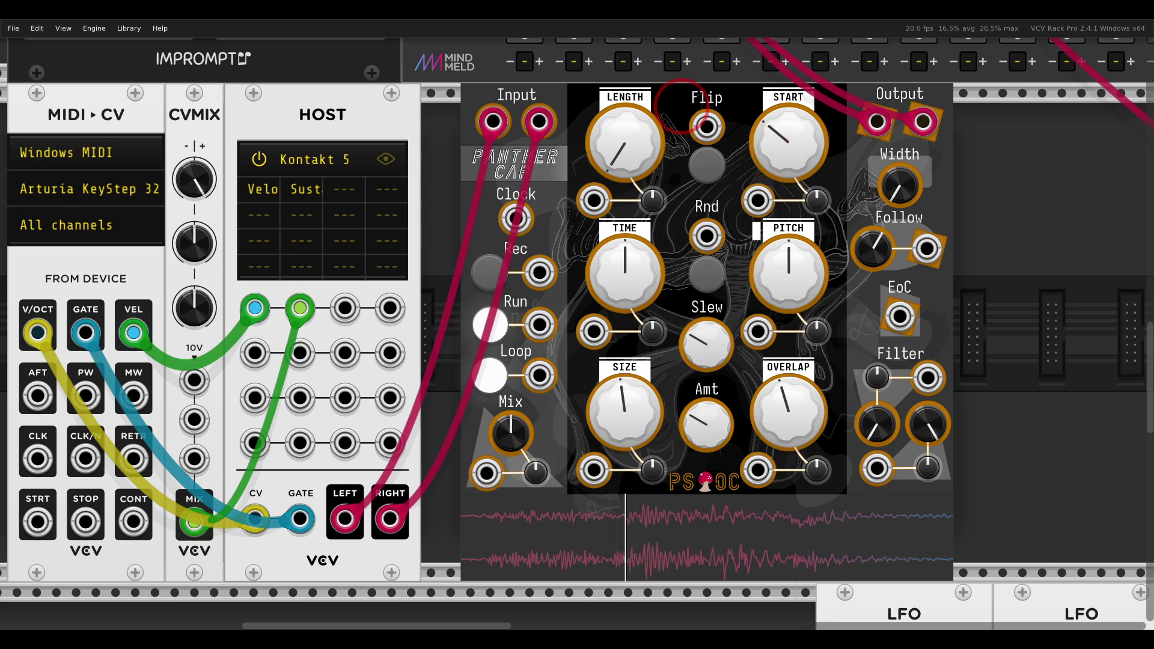
{"action": "right_click", "coordinate": [679, 109]}
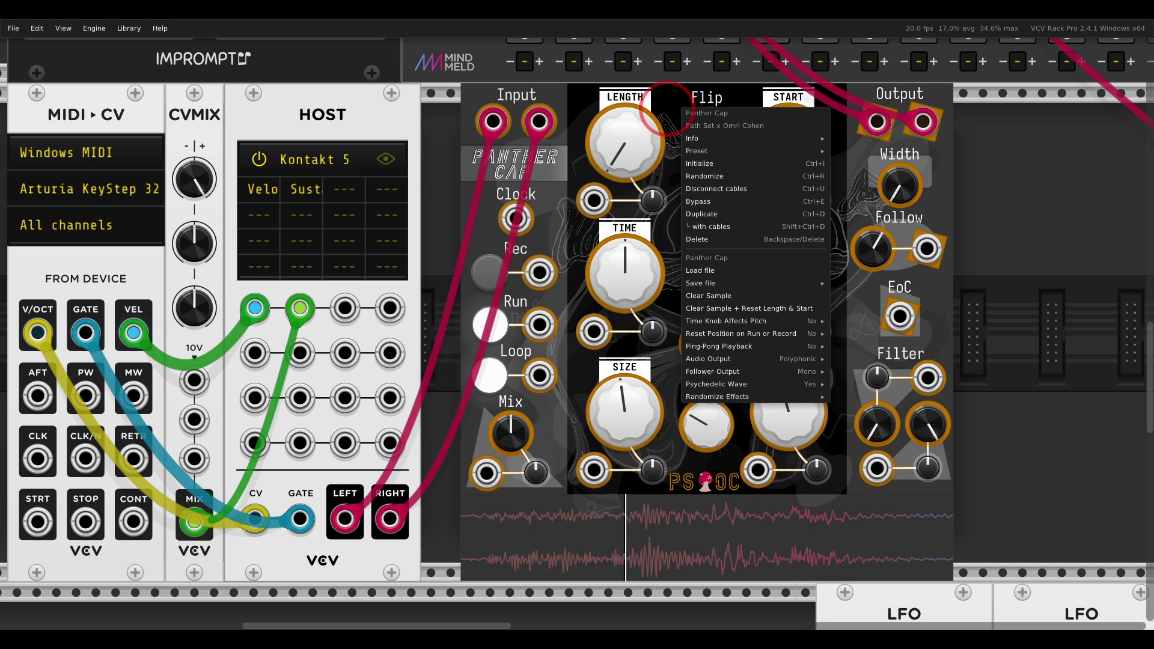
{"action": "mouse_move", "coordinate": [708, 400]}
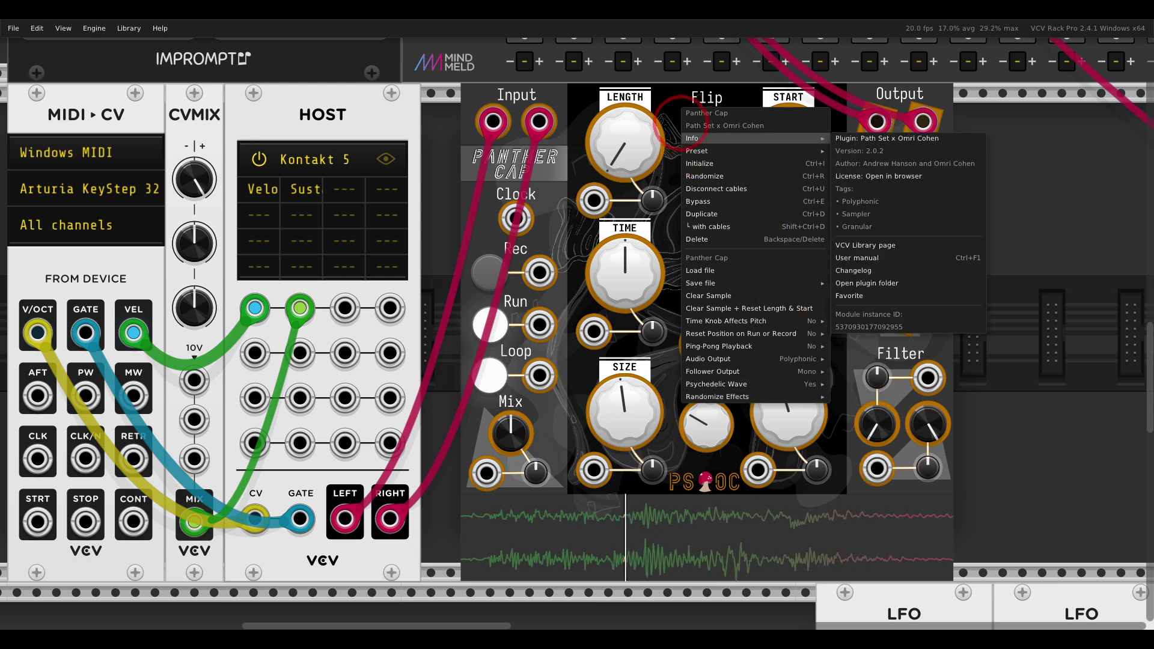
{"action": "left_click", "coordinate": [664, 92]}
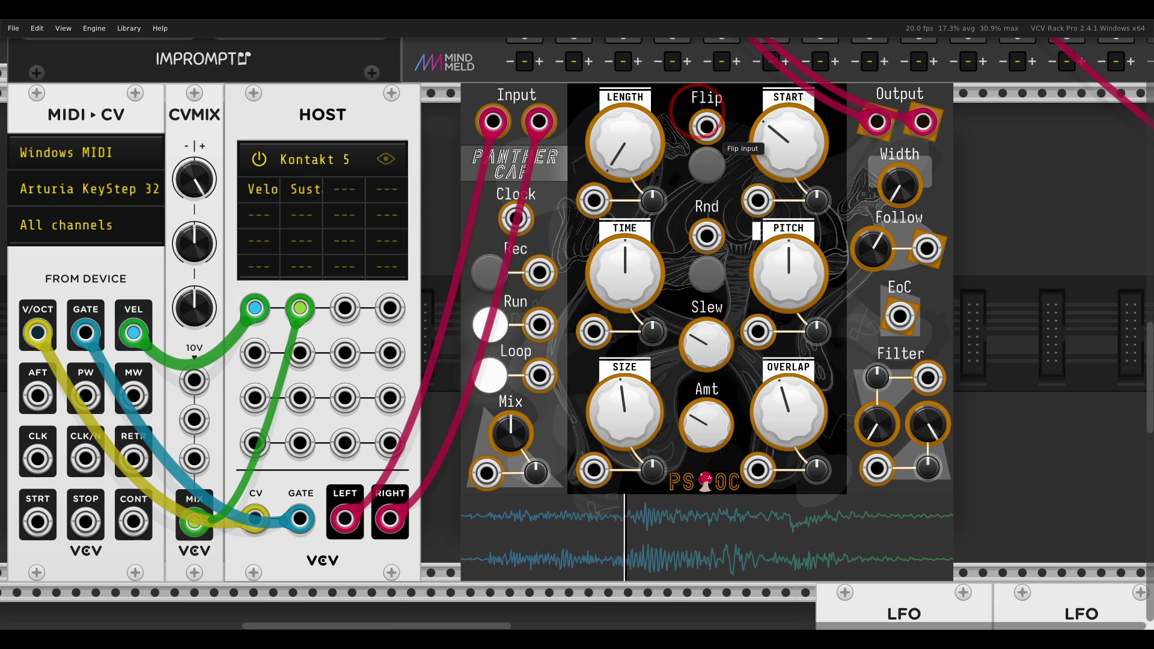
Shift Panther Cap away from HOST to make room, and place both LFO modules side by side between them
{"action": "left_click_drag", "start_coordinate": [674, 150], "coordinate": [825, 114]}
{"action": "scroll", "coordinate": [809, 151], "scroll_direction": "down", "scroll_amount": 1}
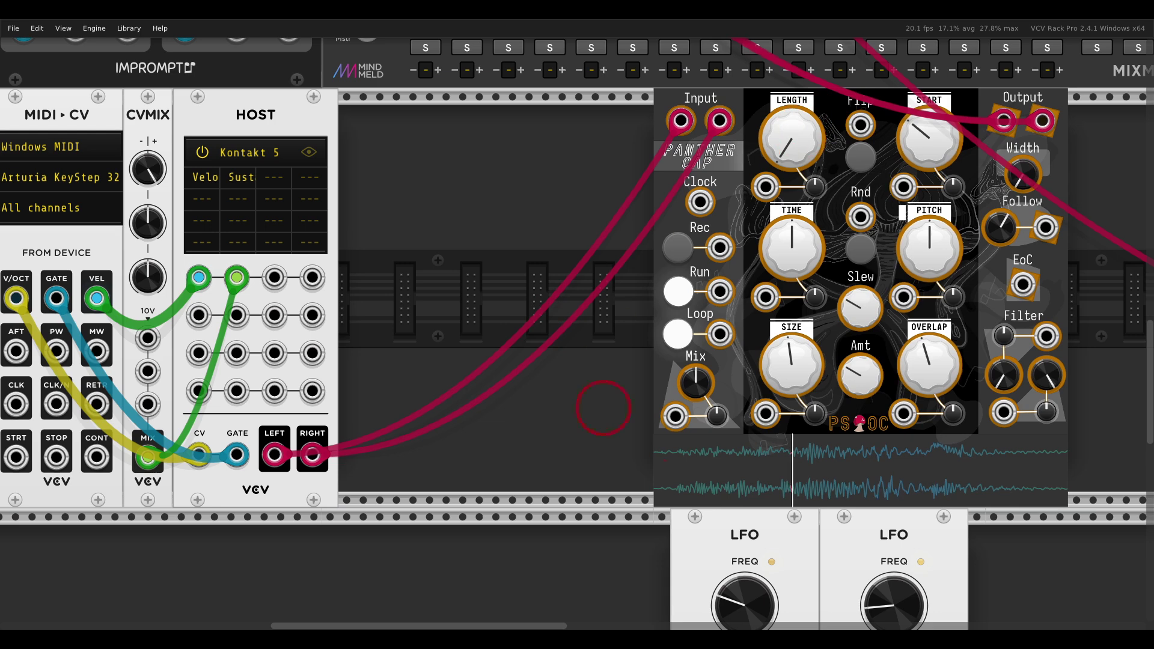
{"action": "left_click_drag", "start_coordinate": [867, 545], "coordinate": [663, 317]}
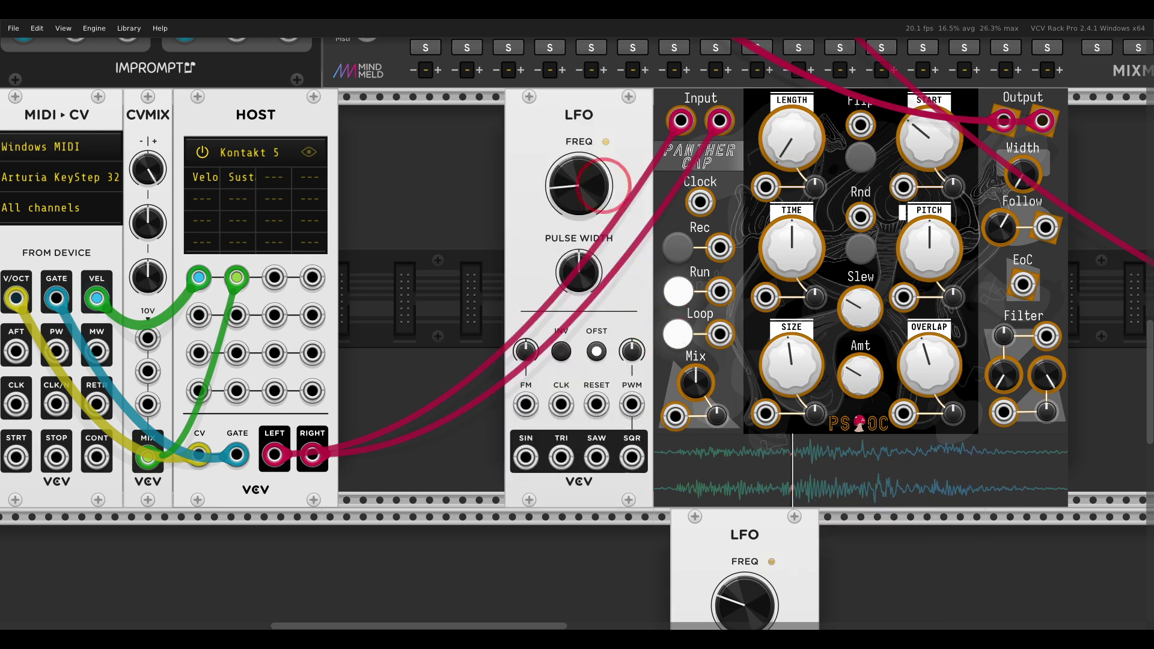
{"action": "left_click_drag", "start_coordinate": [562, 116], "coordinate": [595, 115]}
{"action": "left_click_drag", "start_coordinate": [685, 514], "coordinate": [522, 308]}
Lower Panther Cap's Start and modulate it with the saw output of the adjacent LFO at about 0.09 Hz
{"action": "scroll", "coordinate": [732, 282], "scroll_direction": "up", "scroll_amount": 1}
{"action": "scroll", "coordinate": [741, 278], "scroll_direction": "up", "scroll_amount": 2}
{"action": "scroll", "coordinate": [741, 278], "scroll_direction": "right", "scroll_amount": 2}
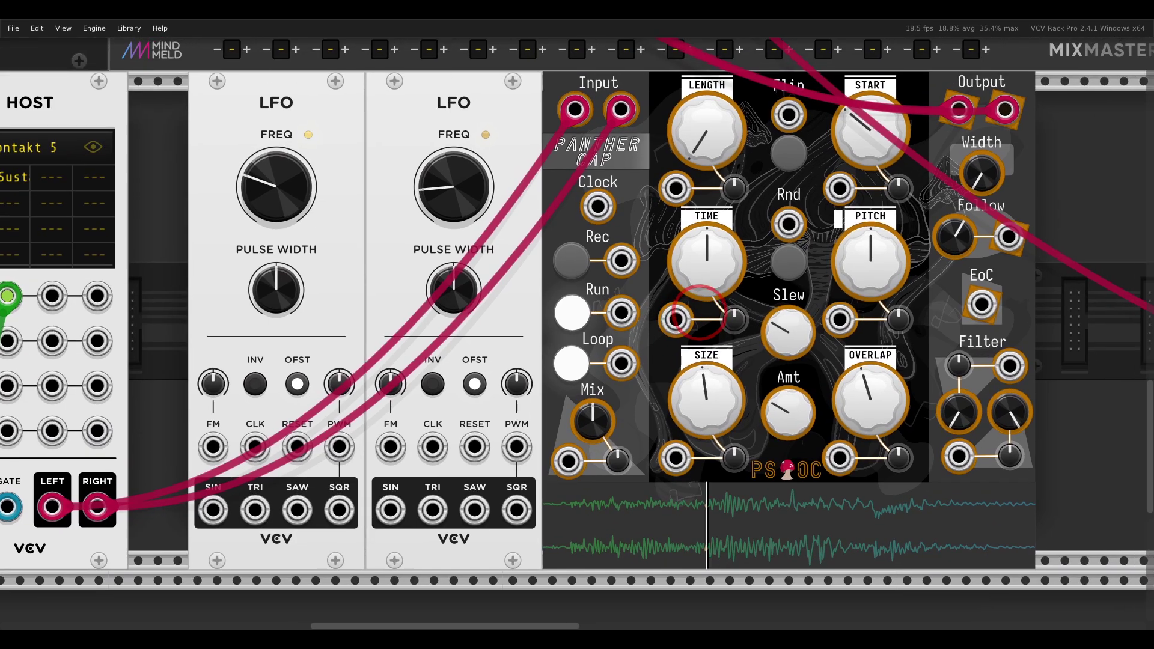
{"action": "mouse_move", "coordinate": [870, 147]}
{"action": "left_click_drag", "start_coordinate": [870, 147], "coordinate": [870, 184]}
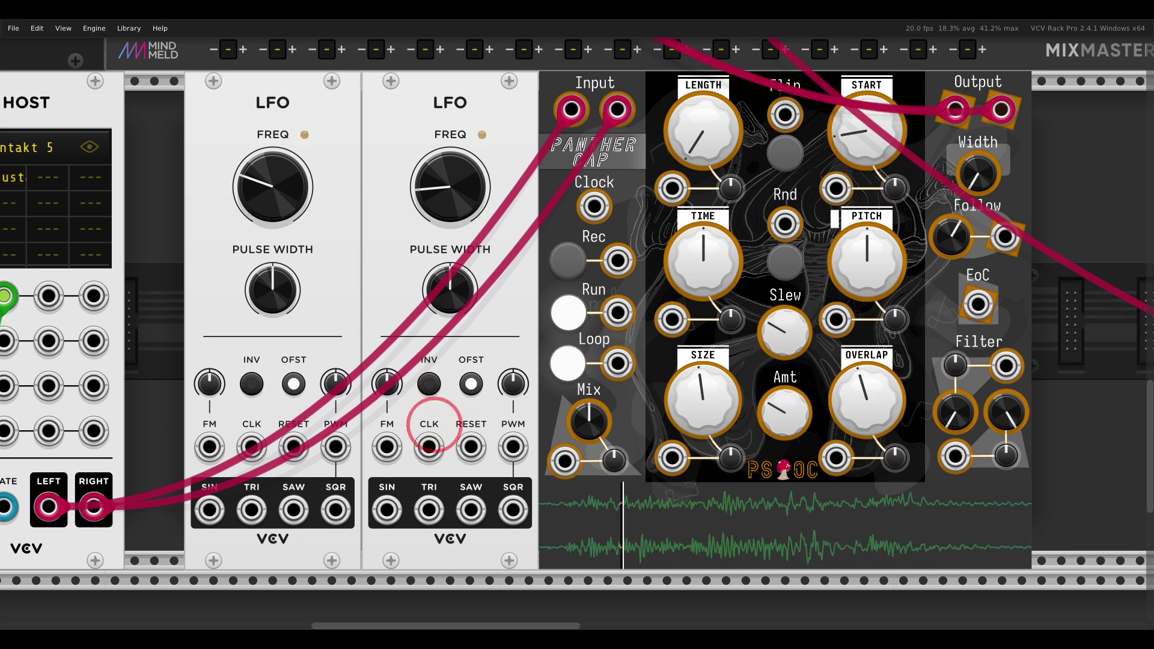
{"action": "left_click_drag", "start_coordinate": [471, 509], "coordinate": [835, 188]}
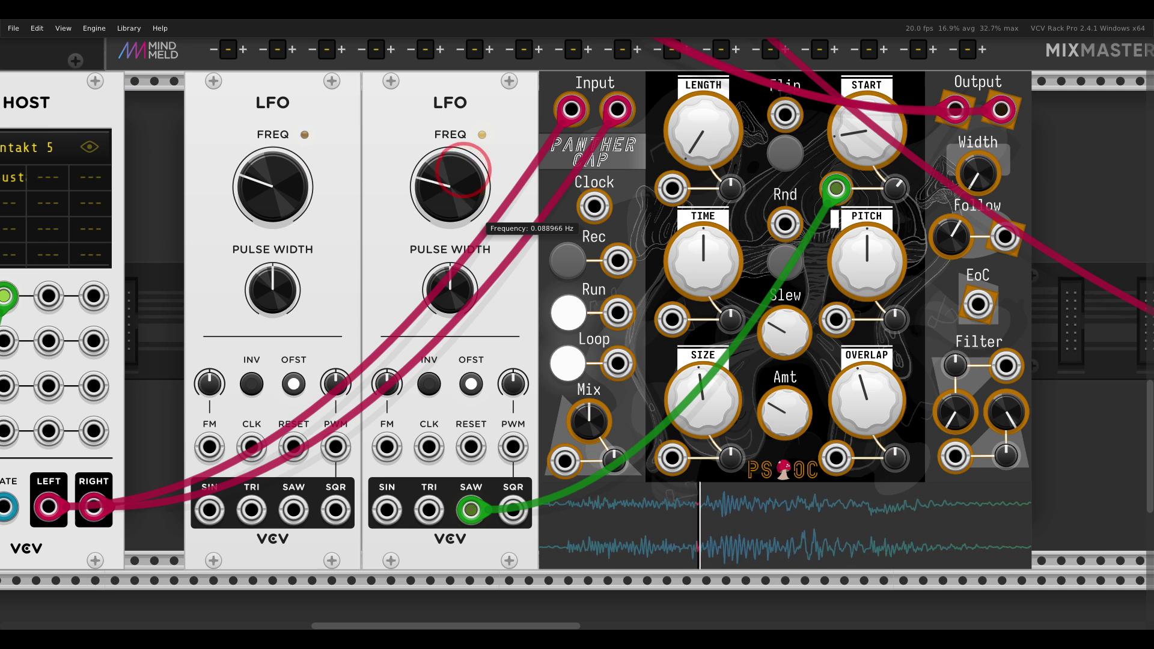
{"action": "mouse_move", "coordinate": [464, 171]}
{"action": "left_mouse_down"}
{"action": "mouse_move", "coordinate": [463, 160]}
{"action": "mouse_move", "coordinate": [462, 182]}
{"action": "left_mouse_up"}
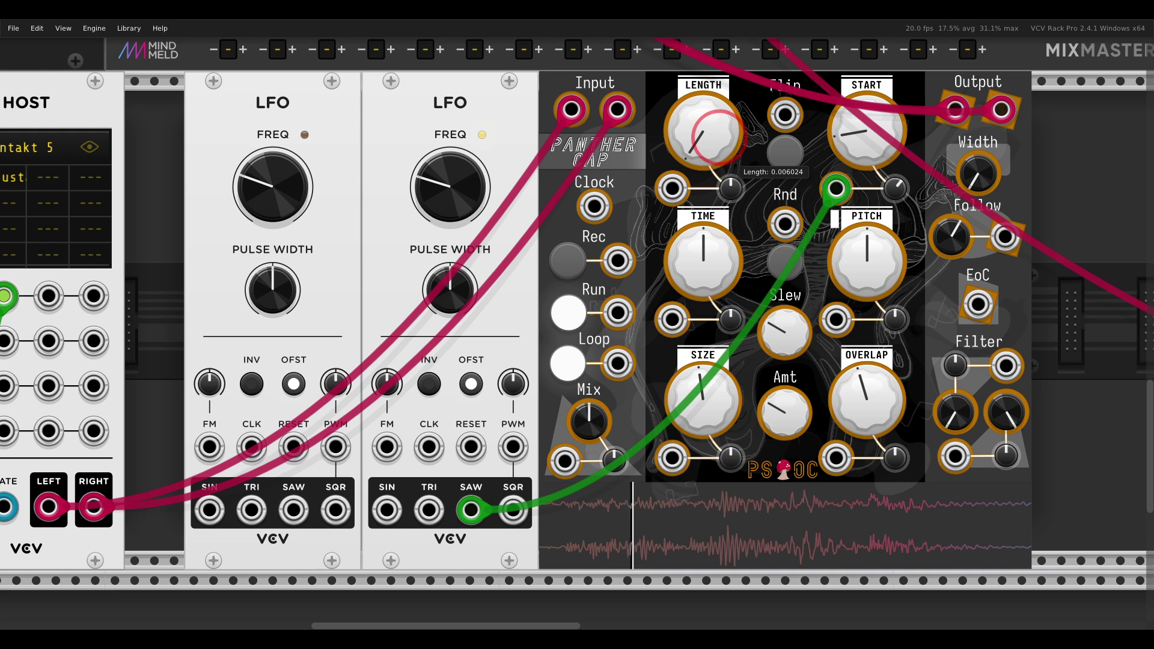
Patch the triangle output of the LFO nearest HOST into Panther Cap's Length CV input, and slightly raise Length
{"action": "left_click_drag", "start_coordinate": [718, 137], "coordinate": [712, 137]}
{"action": "left_click_drag", "start_coordinate": [252, 510], "coordinate": [723, 186]}
{"action": "left_click", "coordinate": [701, 148]}
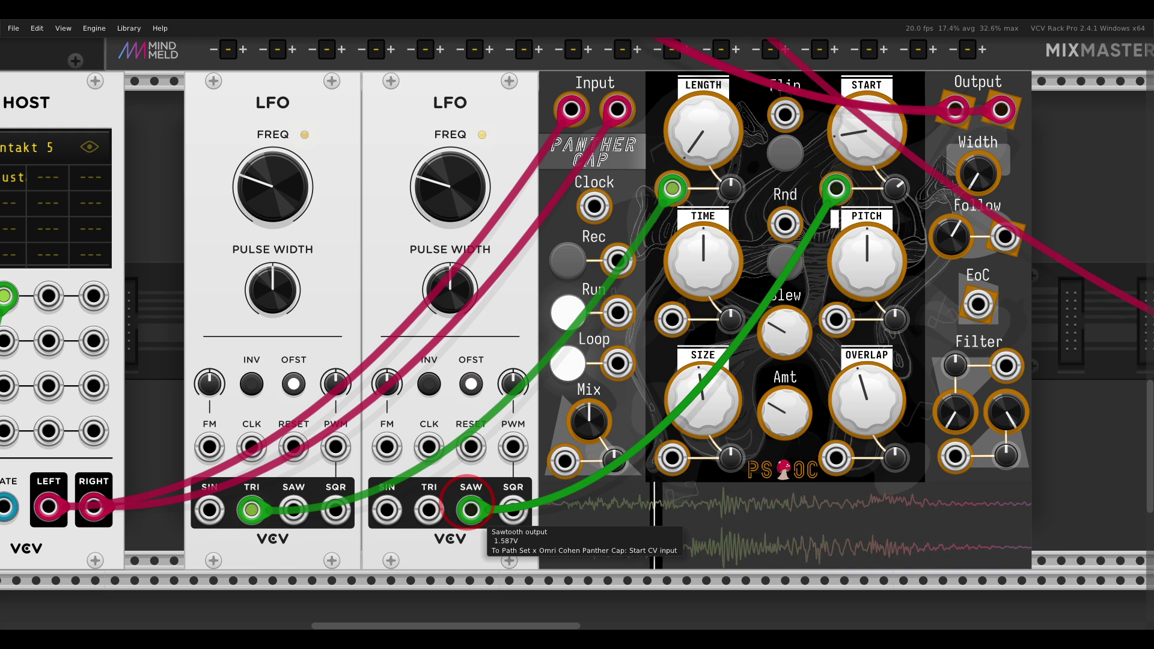
Move the Start modulation cable to the same LFO's triangle output and slow down that LFO's frequency
{"action": "left_click_drag", "start_coordinate": [471, 510], "coordinate": [429, 508]}
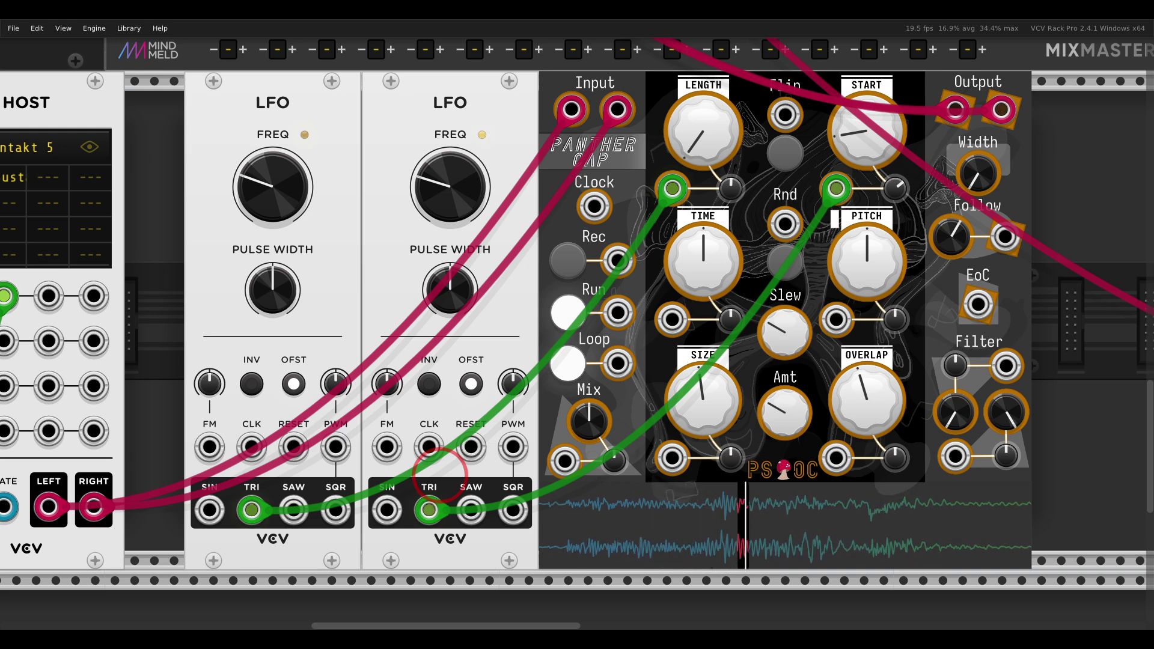
{"action": "left_click_drag", "start_coordinate": [450, 208], "coordinate": [448, 221]}
{"action": "left_click", "coordinate": [729, 188]}
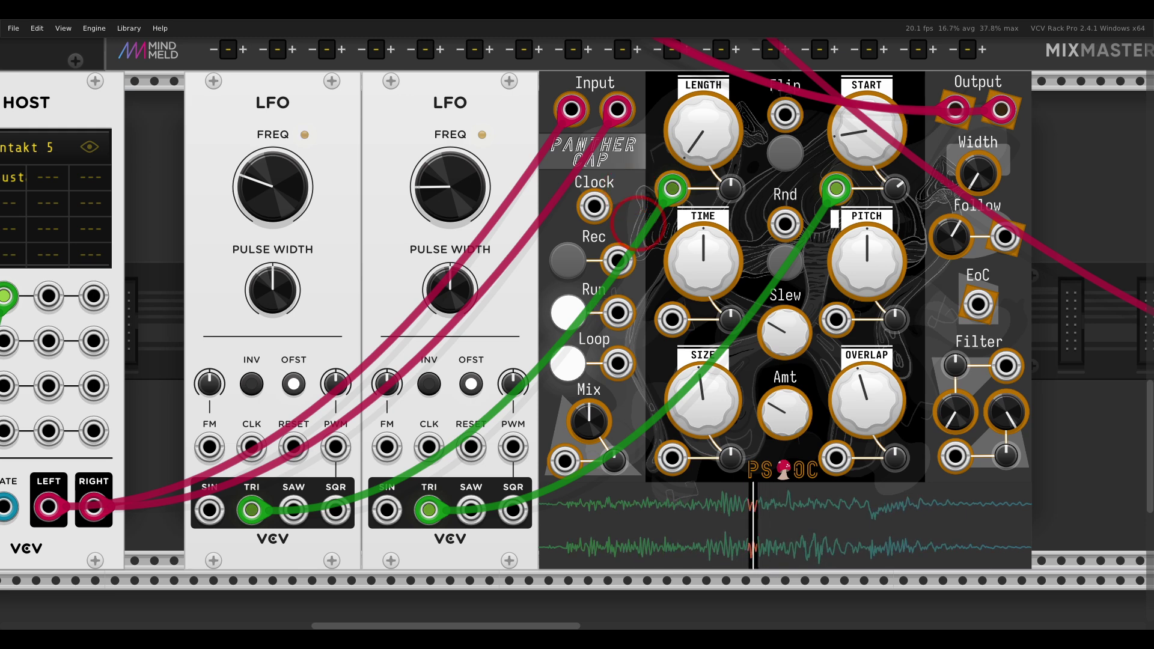
Route Panther Cap's stereo outputs into the HOST-FX inputs, and feed the mixer cables from the HOST-FX left and right outputs
{"action": "left_click_drag", "start_coordinate": [785, 231], "coordinate": [486, 241]}
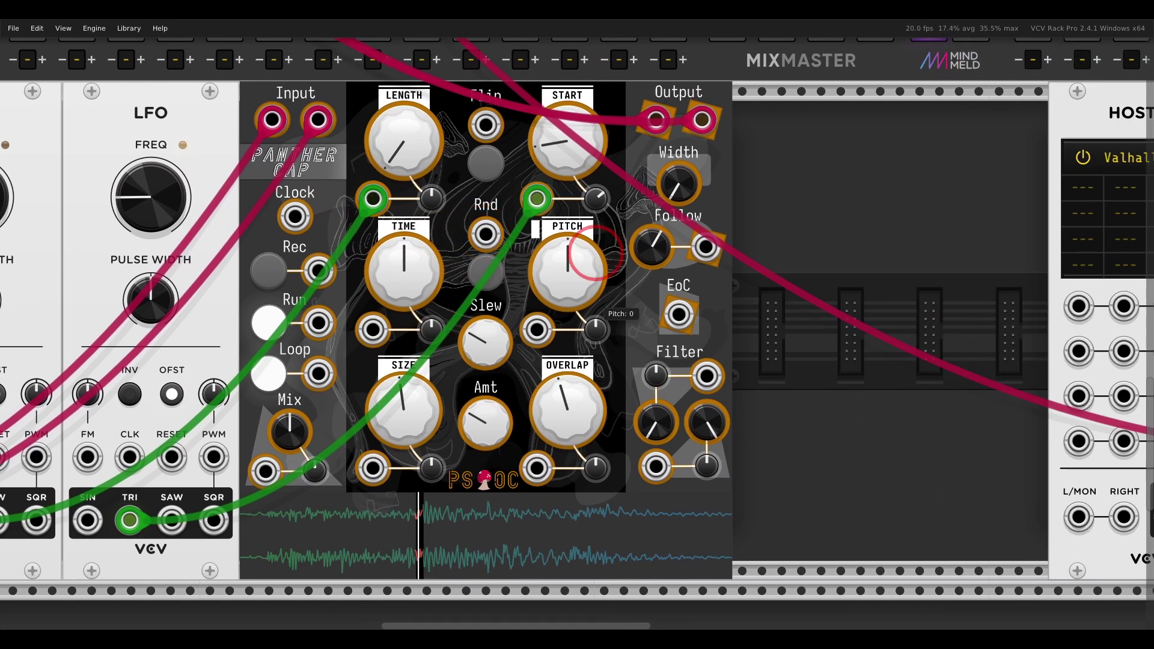
{"action": "scroll", "coordinate": [596, 258], "scroll_direction": "down", "scroll_amount": 1}
{"action": "scroll", "coordinate": [813, 213], "scroll_direction": "right", "scroll_amount": 3}
{"action": "left_click_drag", "start_coordinate": [896, 116], "coordinate": [752, 460]}
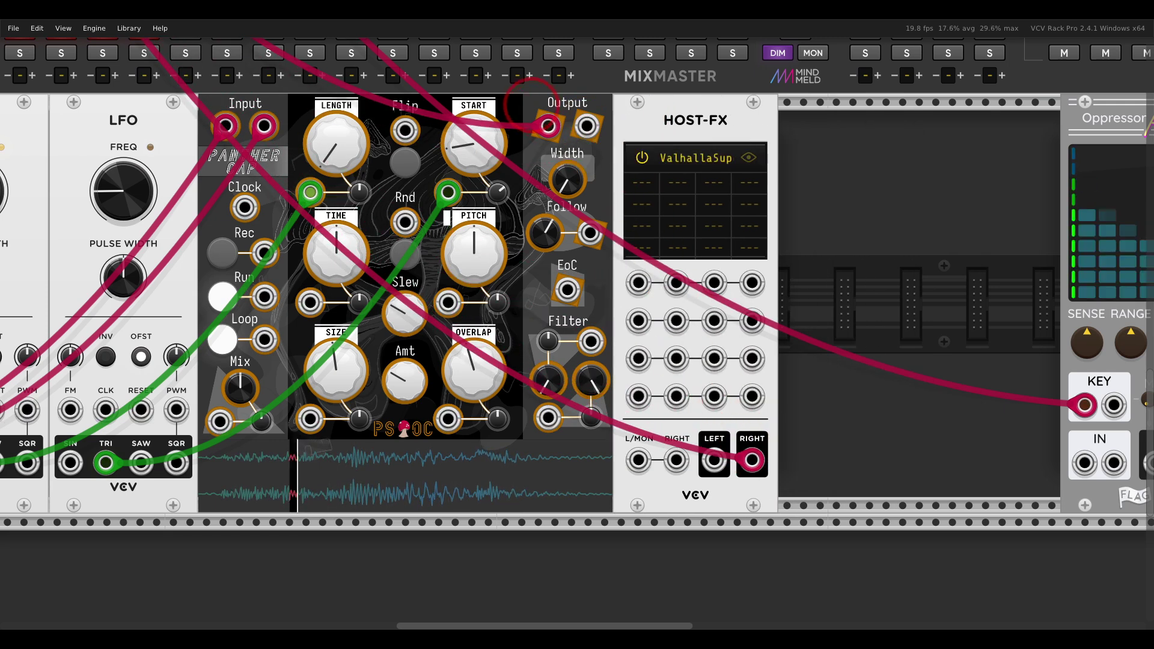
{"action": "left_click_drag", "start_coordinate": [548, 125], "coordinate": [587, 126]}
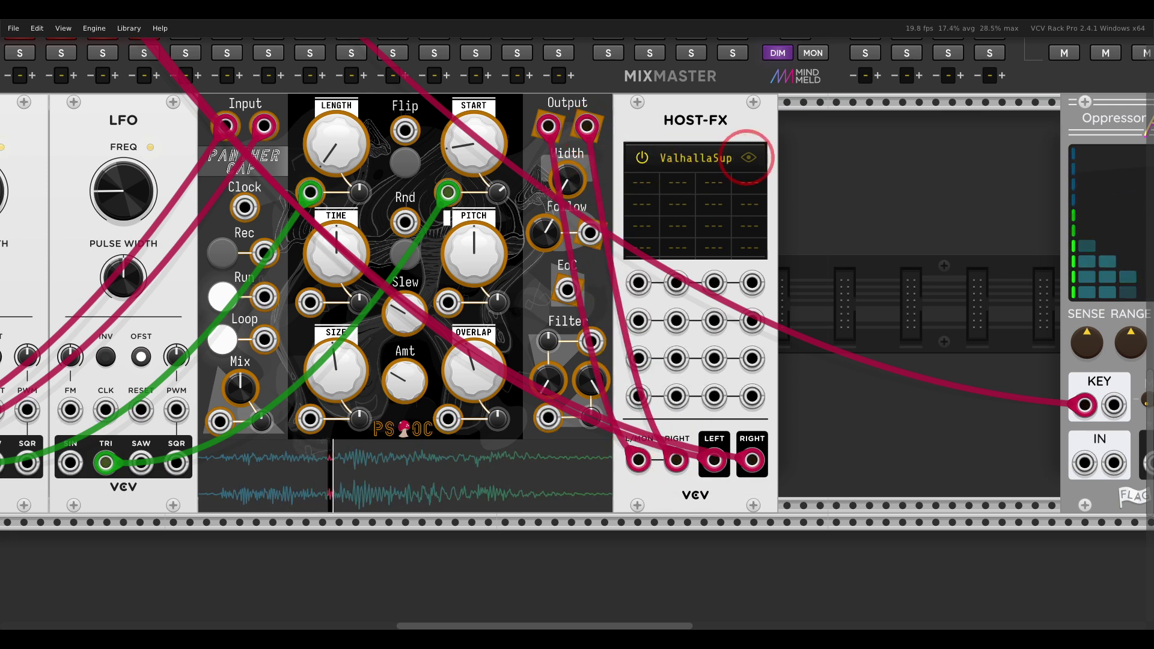
Open the ValhallaSupermassive plugin and set its delay to 545.8 ms and mix to 47.6 %
{"action": "left_click", "coordinate": [749, 158]}
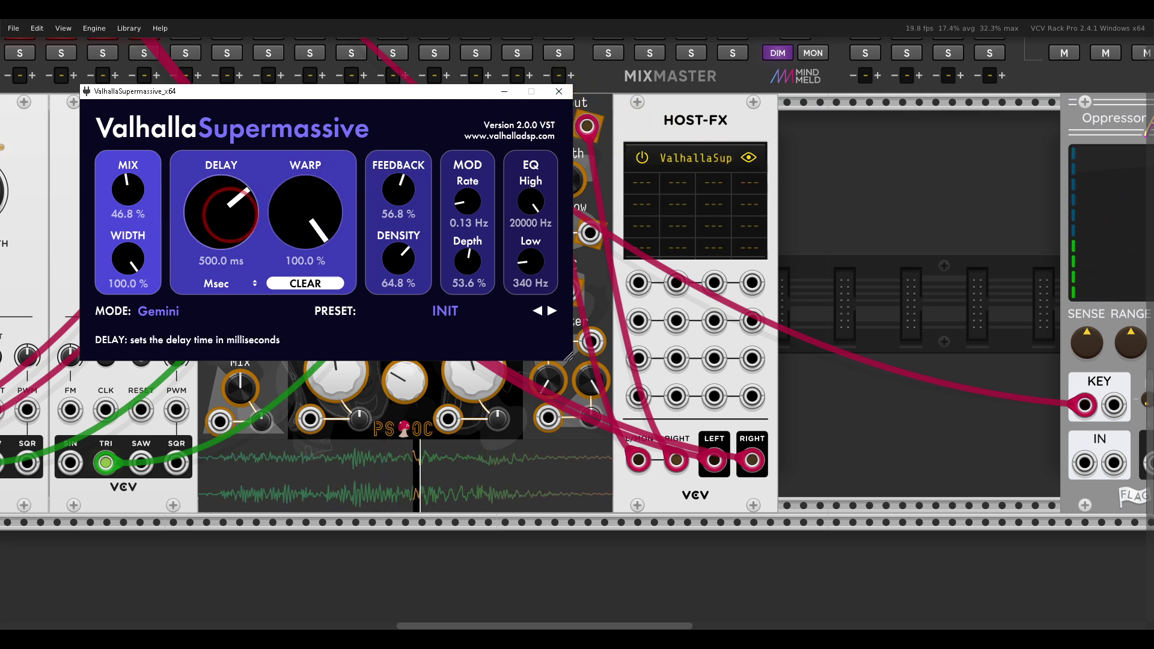
{"action": "left_click_drag", "start_coordinate": [222, 212], "coordinate": [221, 203]}
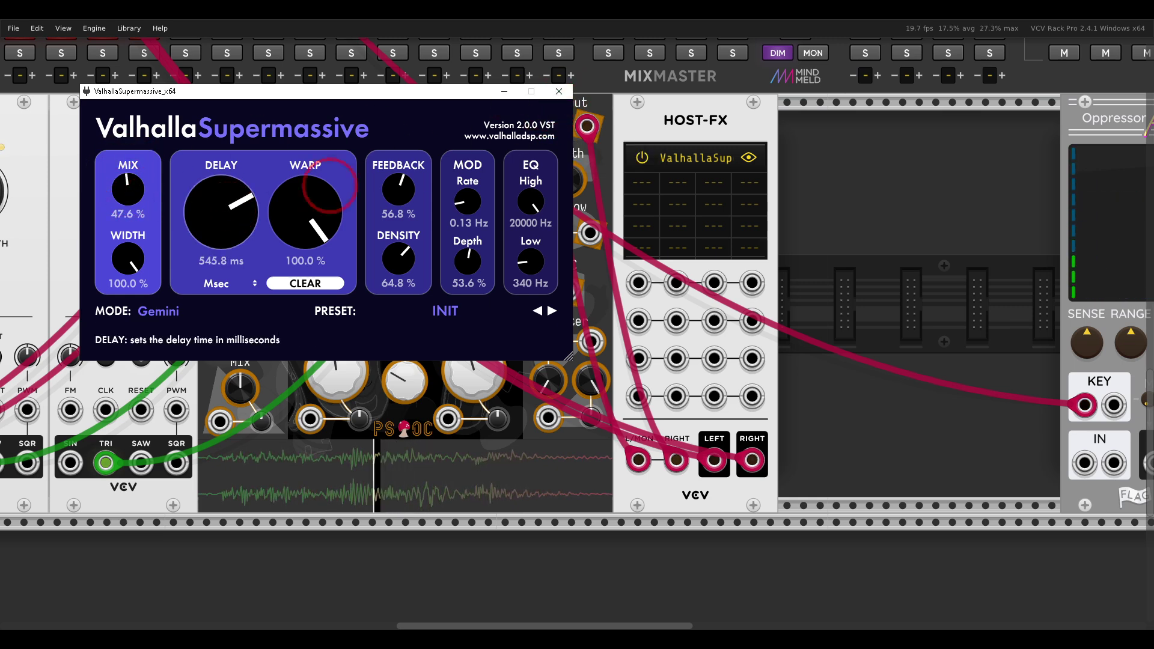
Route HOST-FX's left and right outputs through Oppressor Pro, feed the mixer cables from its outputs, and slightly raise Sense and Range
{"action": "left_click", "coordinate": [560, 91]}
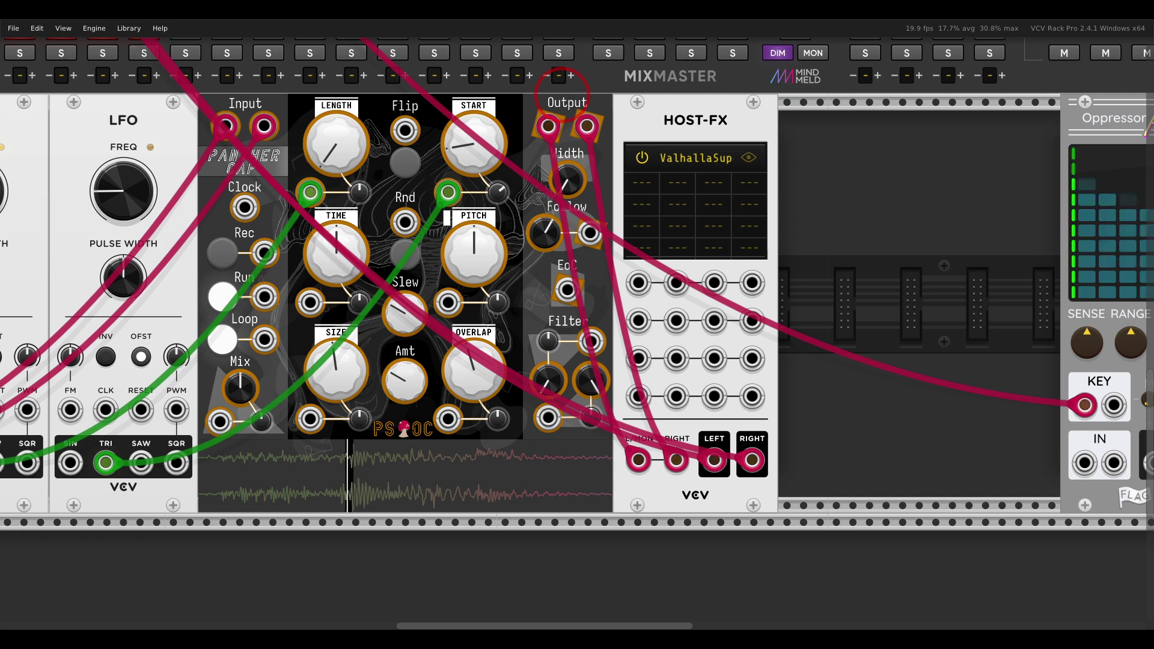
{"action": "scroll", "coordinate": [902, 193], "scroll_direction": "right", "scroll_amount": 3}
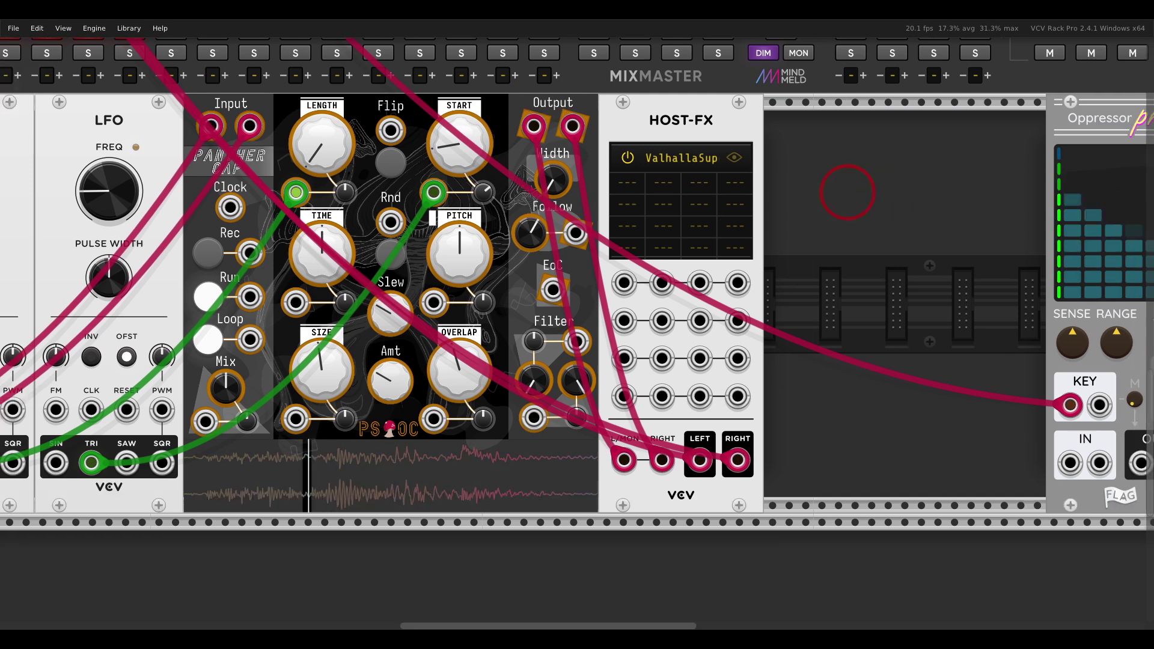
{"action": "left_click_drag", "start_coordinate": [994, 124], "coordinate": [733, 133]}
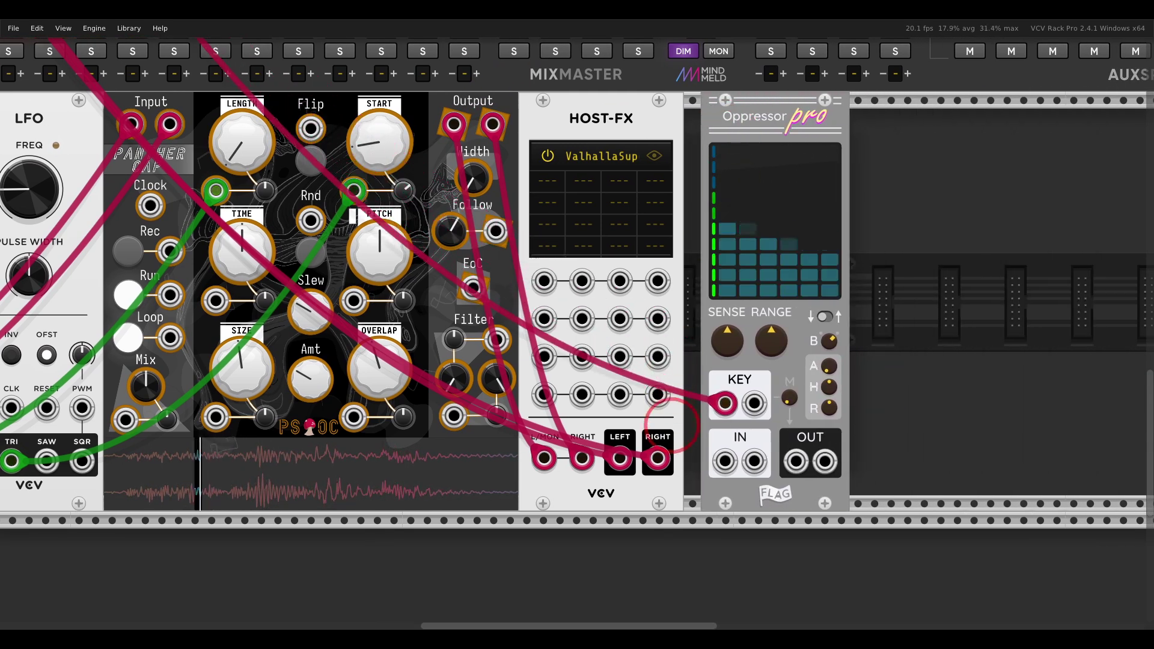
{"action": "left_click_drag", "start_coordinate": [657, 458], "coordinate": [825, 461]}
{"action": "left_click_drag", "start_coordinate": [620, 459], "coordinate": [796, 461]}
{"action": "left_click_drag", "start_coordinate": [620, 458], "coordinate": [657, 458]}
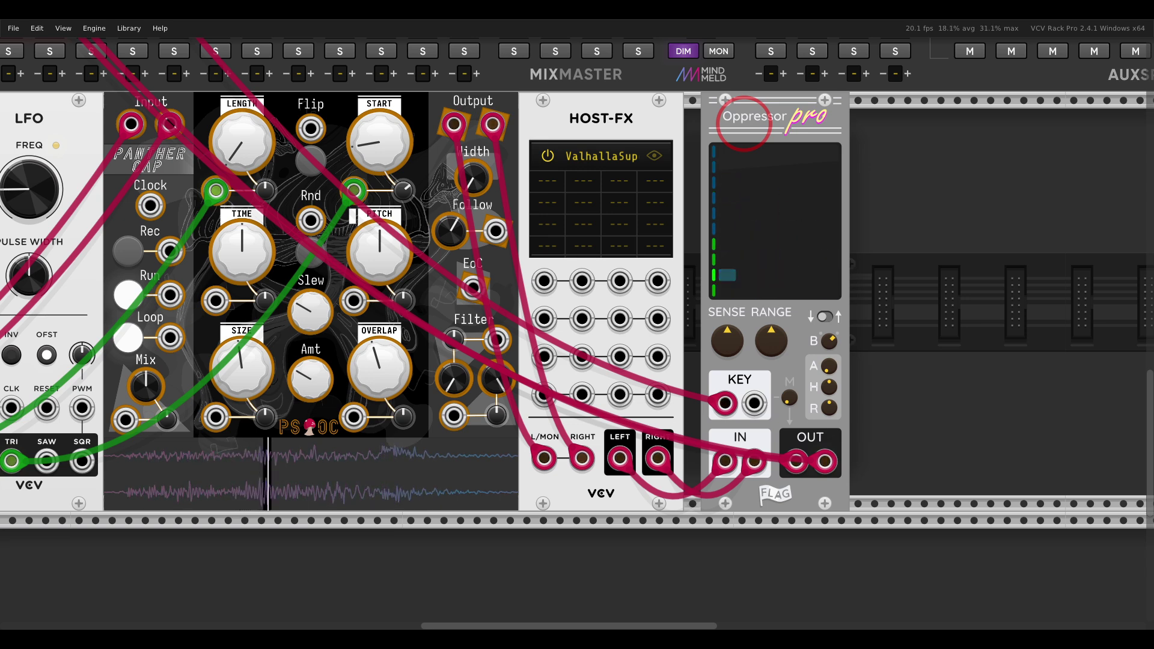
{"action": "left_click_drag", "start_coordinate": [726, 342], "coordinate": [752, 301]}
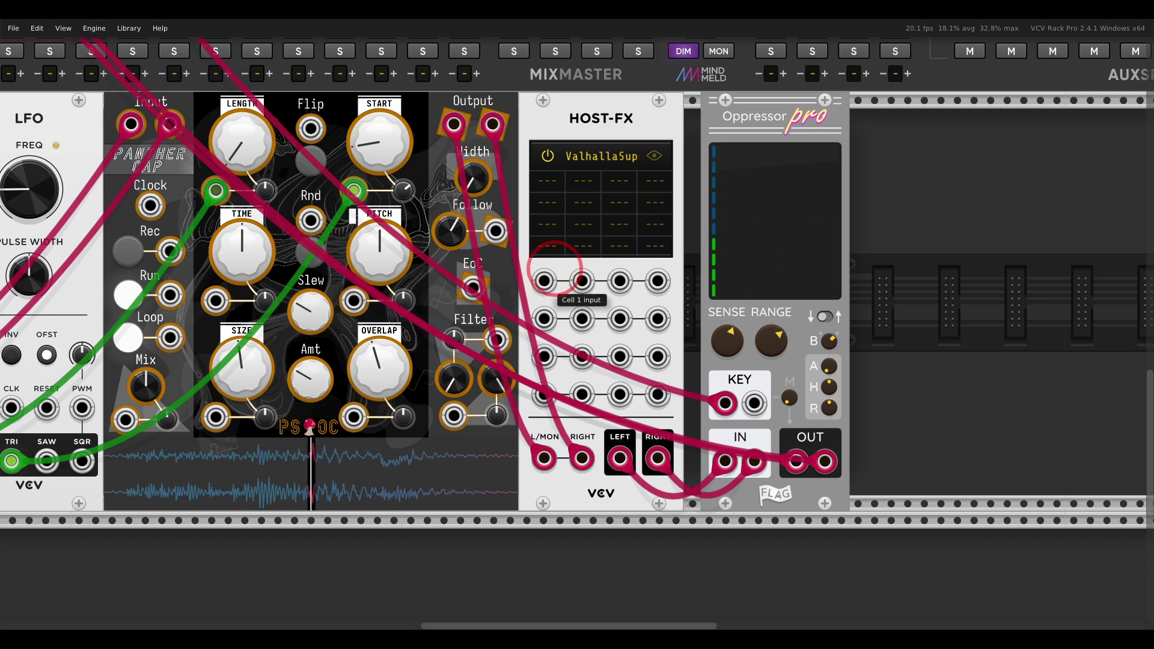
Unmute the kick, both hat, bass and ride channels on the MixMaster
{"action": "scroll", "coordinate": [555, 268], "scroll_direction": "down", "scroll_amount": 2}
{"action": "left_click_drag", "start_coordinate": [624, 266], "coordinate": [760, 269]}
{"action": "left_click_drag", "start_coordinate": [441, 252], "coordinate": [485, 322]}
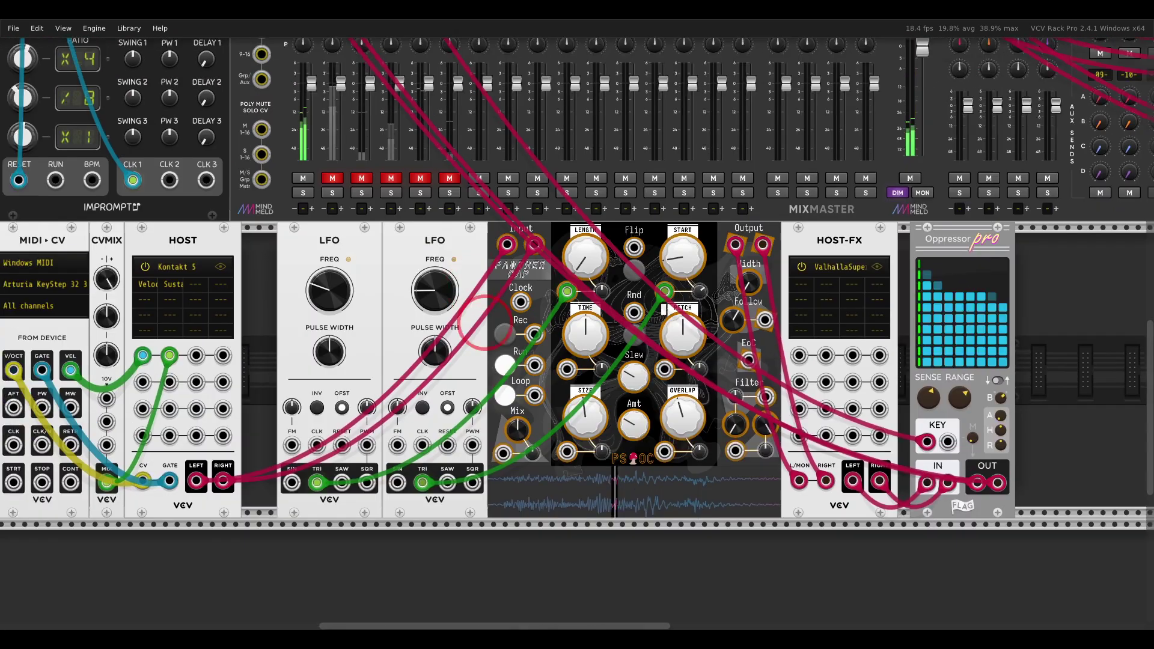
{"action": "scroll", "coordinate": [484, 322], "scroll_direction": "left", "scroll_amount": 2}
{"action": "scroll", "coordinate": [484, 321], "scroll_direction": "up", "scroll_amount": 10}
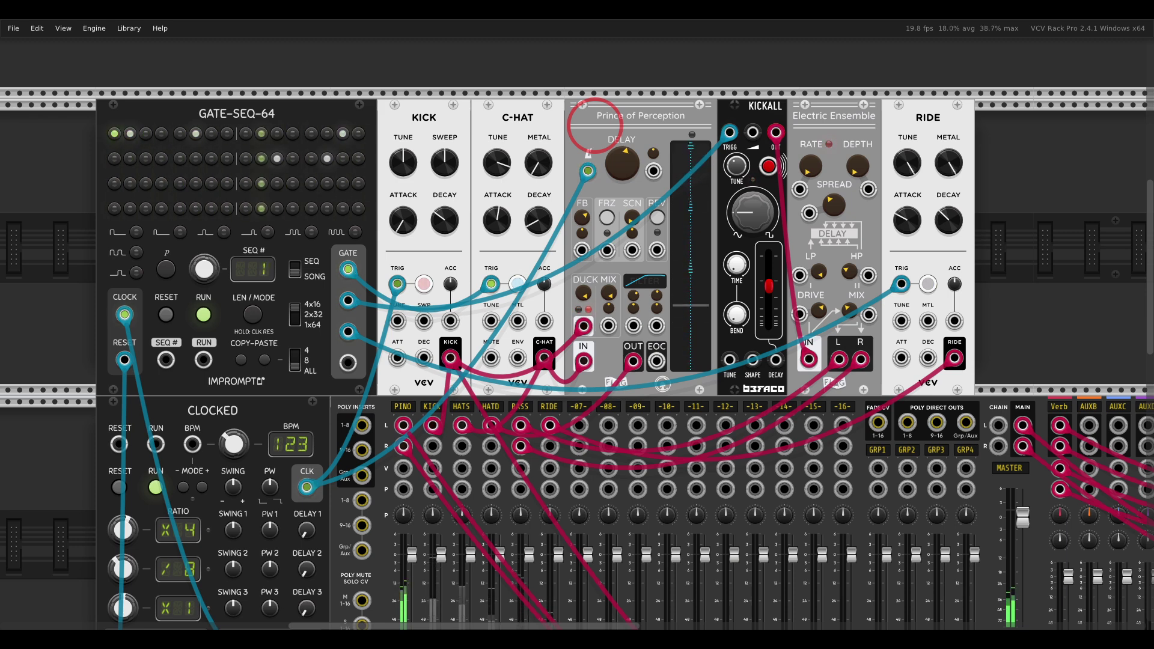
{"action": "scroll", "coordinate": [439, 542], "scroll_direction": "down", "scroll_amount": 2}
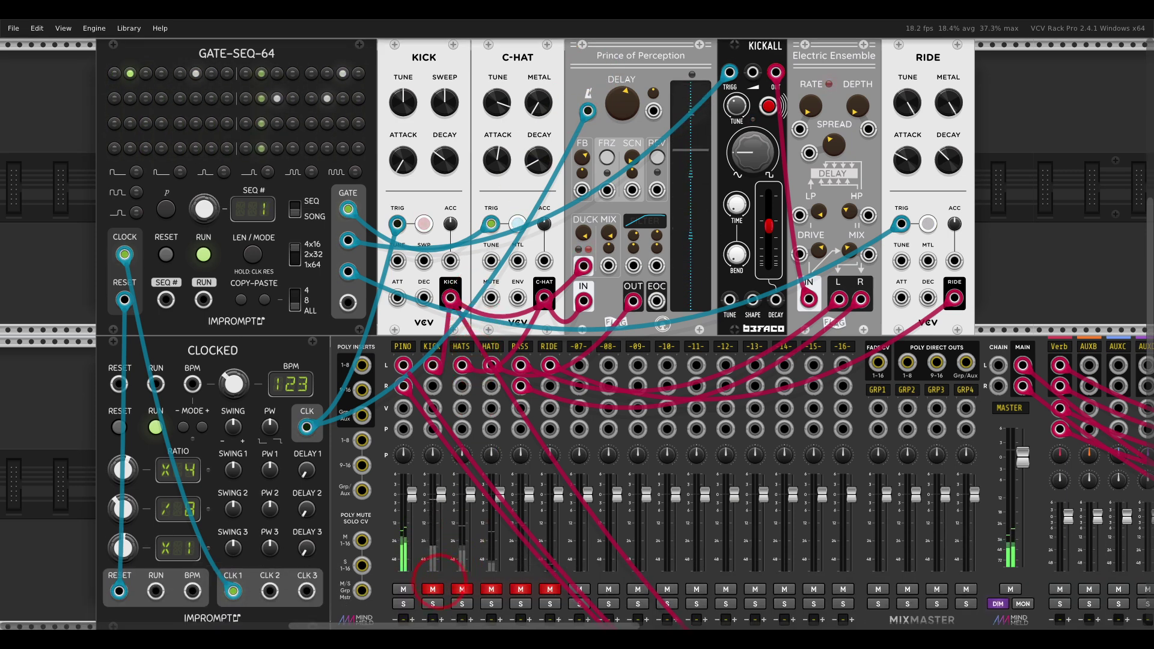
{"action": "left_click", "coordinate": [433, 590]}
{"action": "left_click", "coordinate": [462, 589]}
{"action": "left_click", "coordinate": [492, 589]}
{"action": "left_click", "coordinate": [520, 589]}
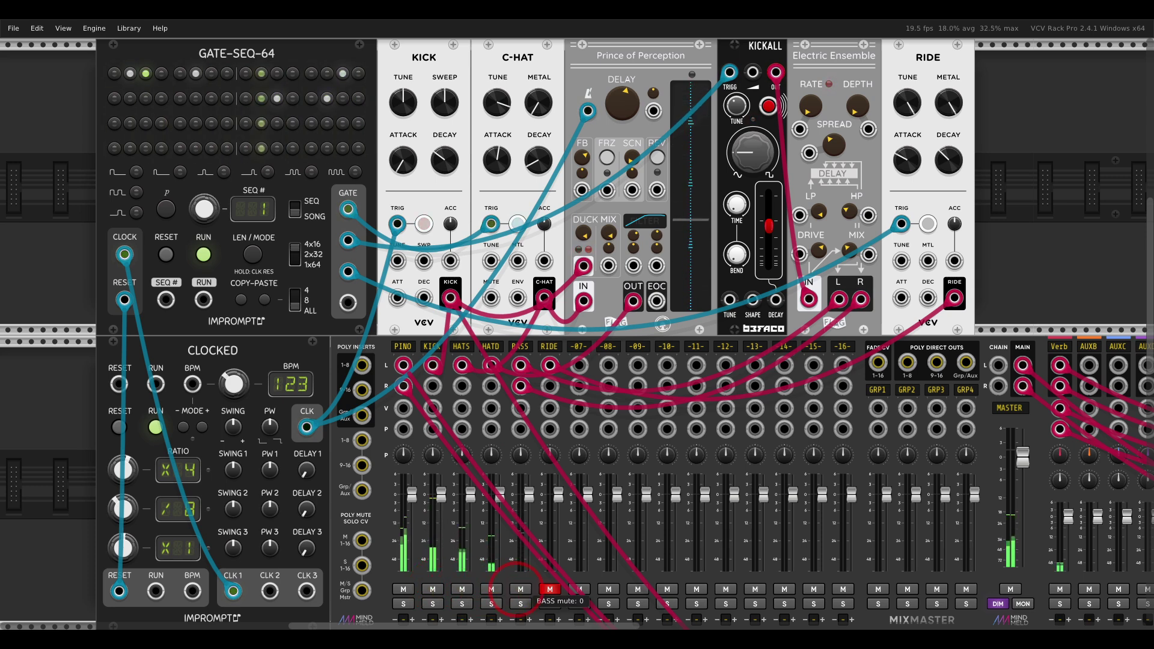
{"action": "left_click", "coordinate": [550, 589]}
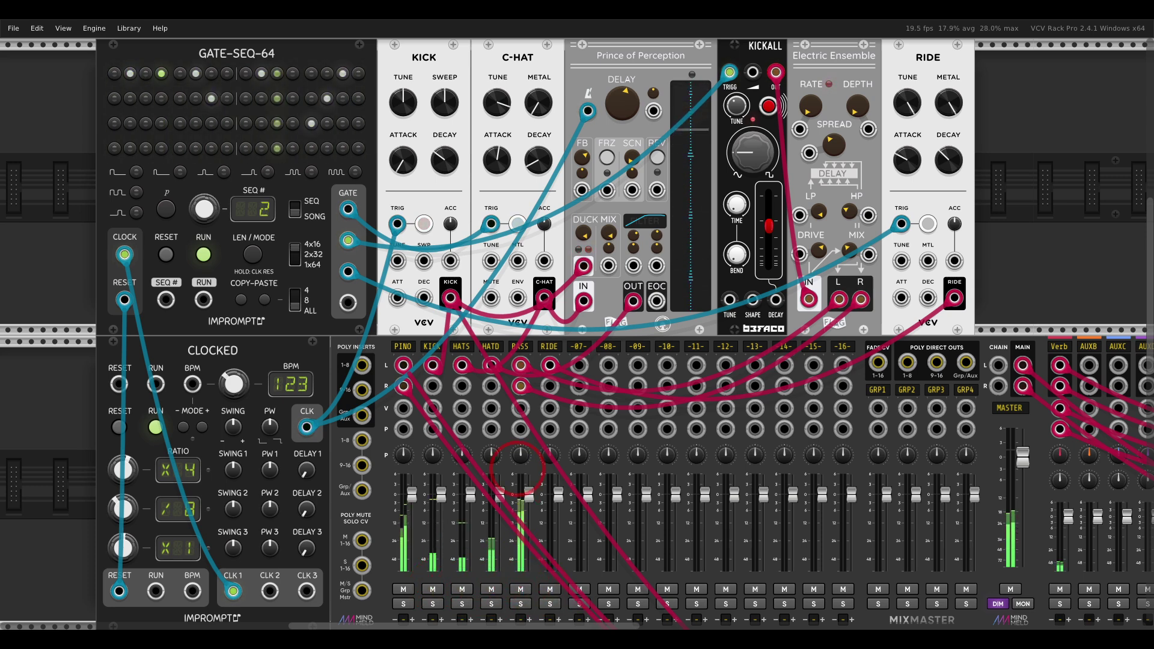
Adjust the PINO channel's track settings in the MixMaster
{"action": "scroll", "coordinate": [518, 466], "scroll_direction": "down", "scroll_amount": 5}
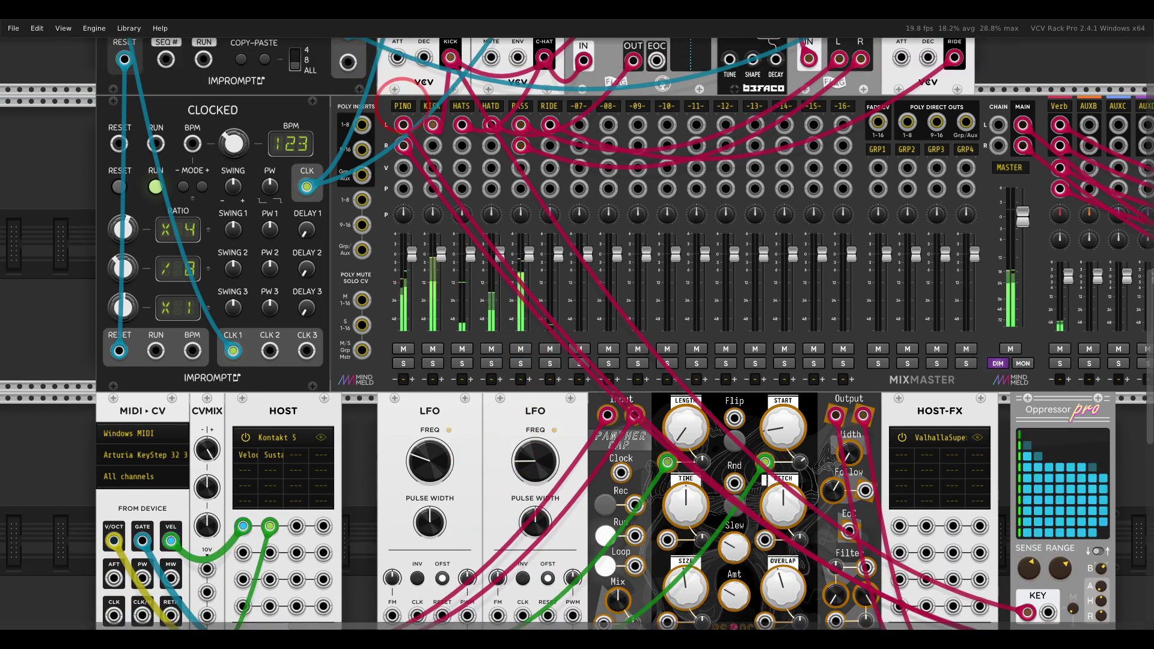
{"action": "right_click", "coordinate": [402, 106]}
{"action": "left_click_drag", "start_coordinate": [431, 137], "coordinate": [481, 139]}
{"action": "key", "text": "Escape"}
Patch Clocked's CLK 2 output into the Reset inputs of both LFOs
{"action": "scroll", "coordinate": [484, 241], "scroll_direction": "down", "scroll_amount": 6}
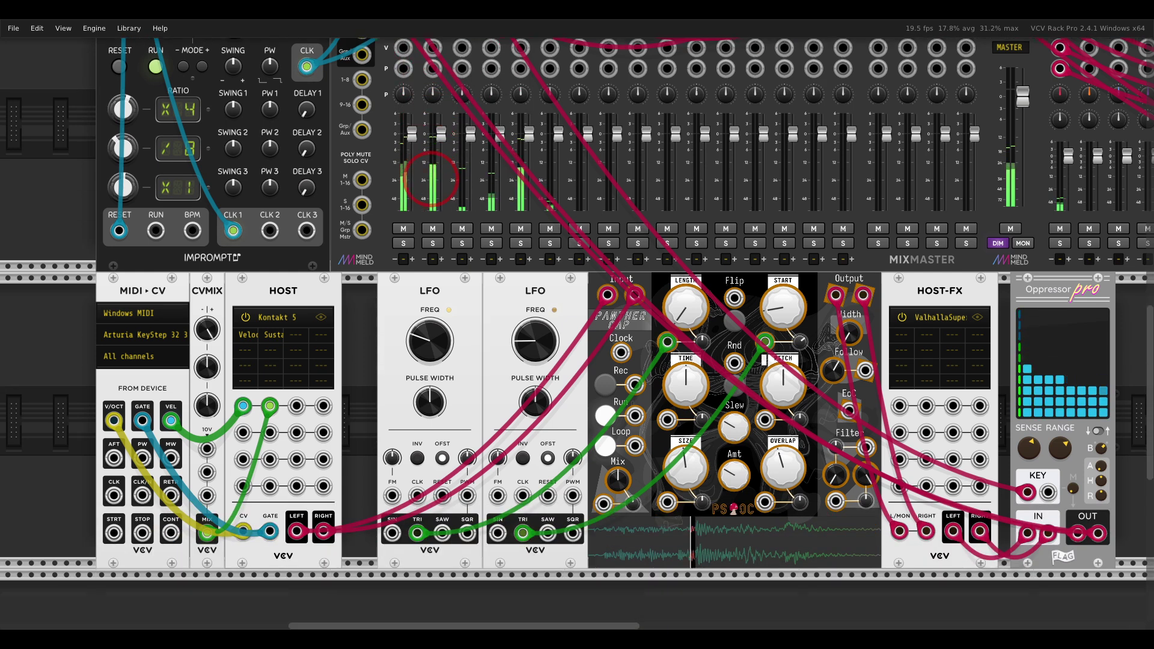
{"action": "scroll", "coordinate": [478, 250], "scroll_direction": "right", "scroll_amount": 1}
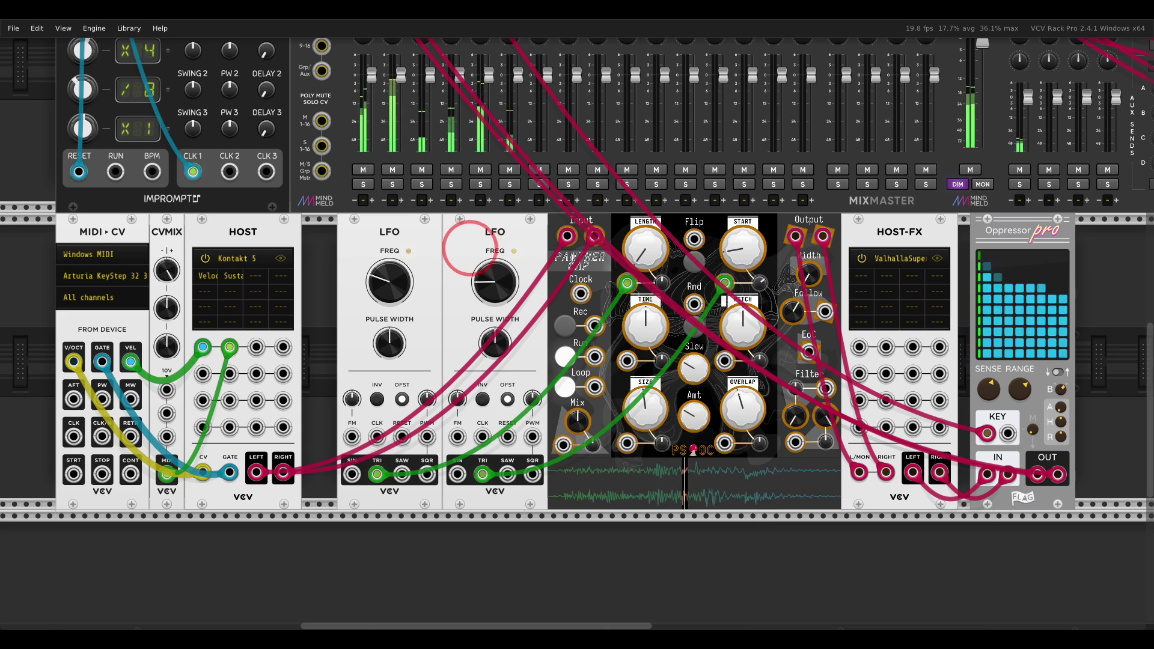
{"action": "left_click_drag", "start_coordinate": [452, 245], "coordinate": [500, 252]}
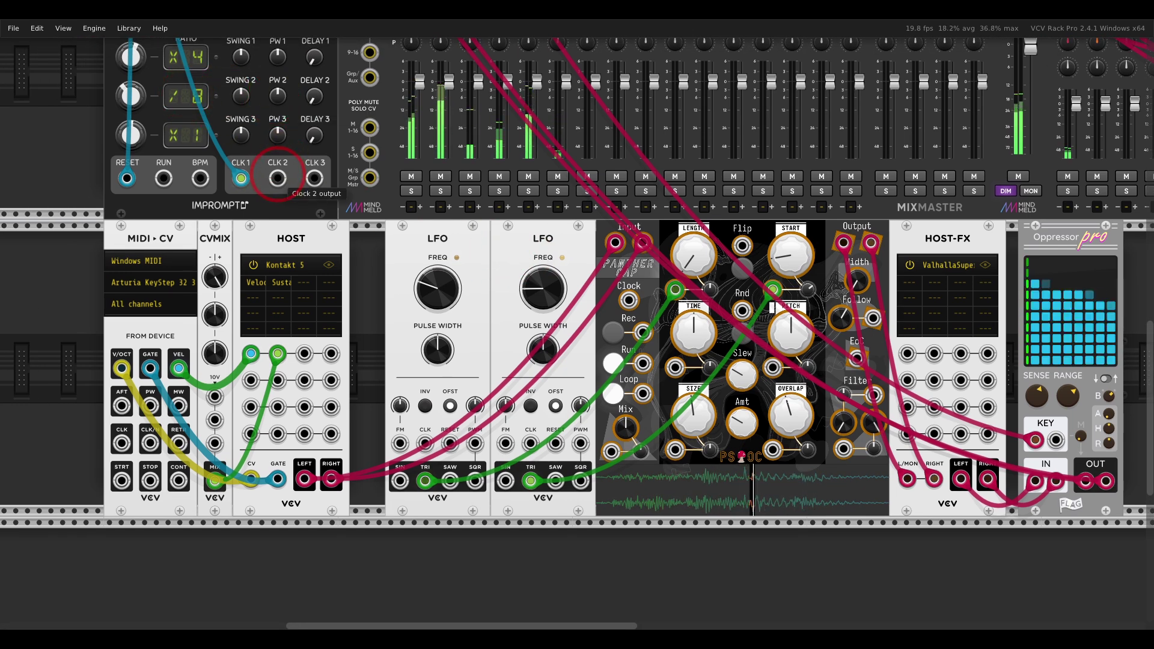
{"action": "left_click_drag", "start_coordinate": [278, 178], "coordinate": [451, 443]}
{"action": "left_click_drag", "start_coordinate": [450, 444], "coordinate": [556, 443]}
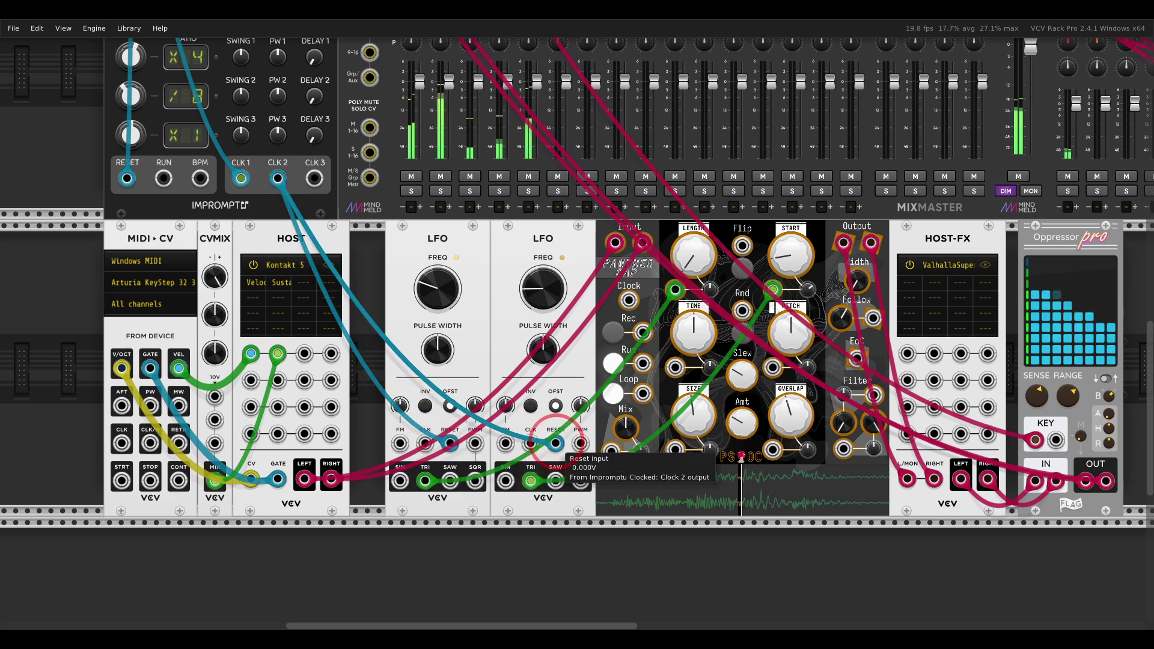
Slightly raise Panther Cap's Start and fine-tune its Length
{"action": "scroll", "coordinate": [579, 458], "scroll_direction": "up", "scroll_amount": 3}
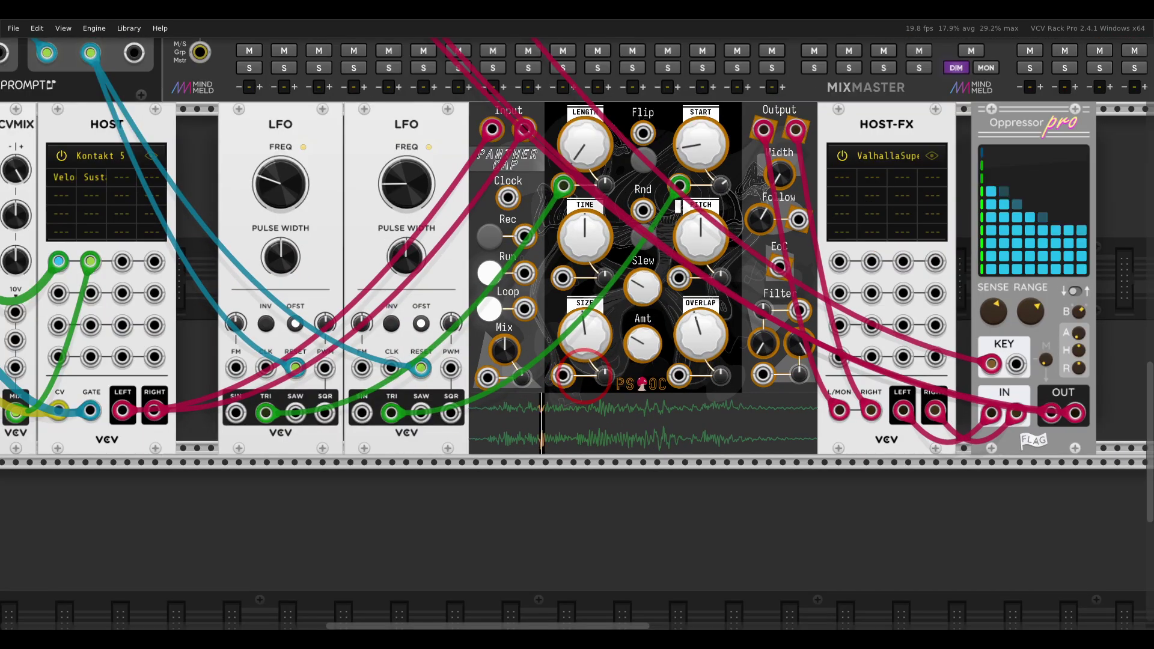
{"action": "scroll", "coordinate": [583, 375], "scroll_direction": "up", "scroll_amount": 1}
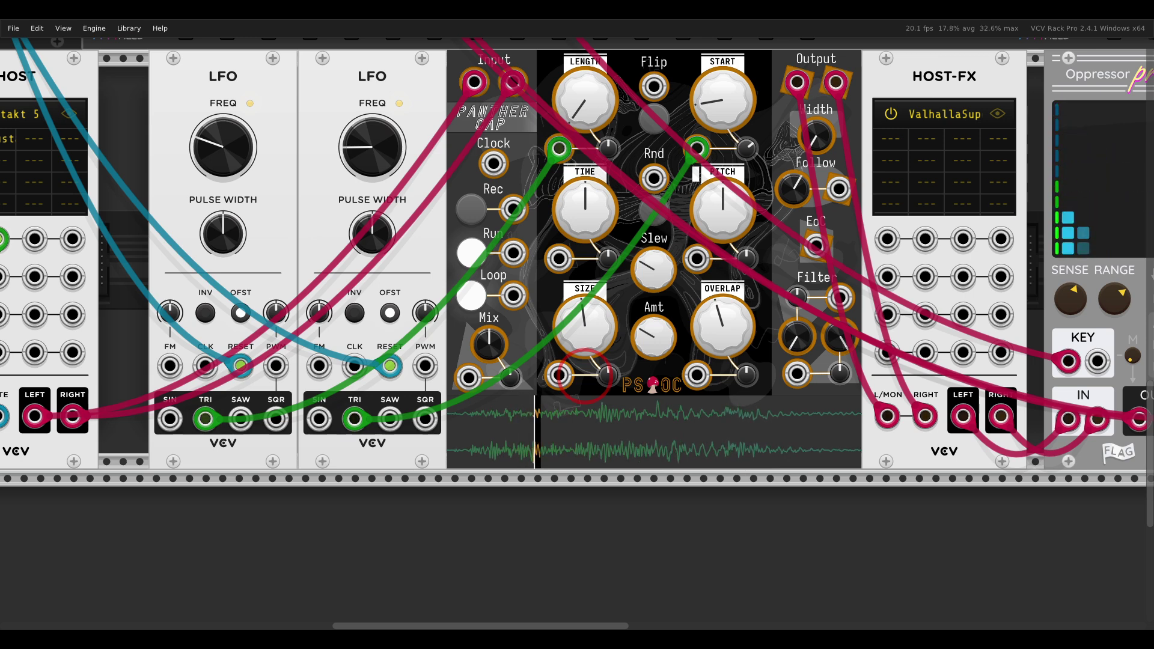
{"action": "left_click_drag", "start_coordinate": [722, 105], "coordinate": [708, 86]}
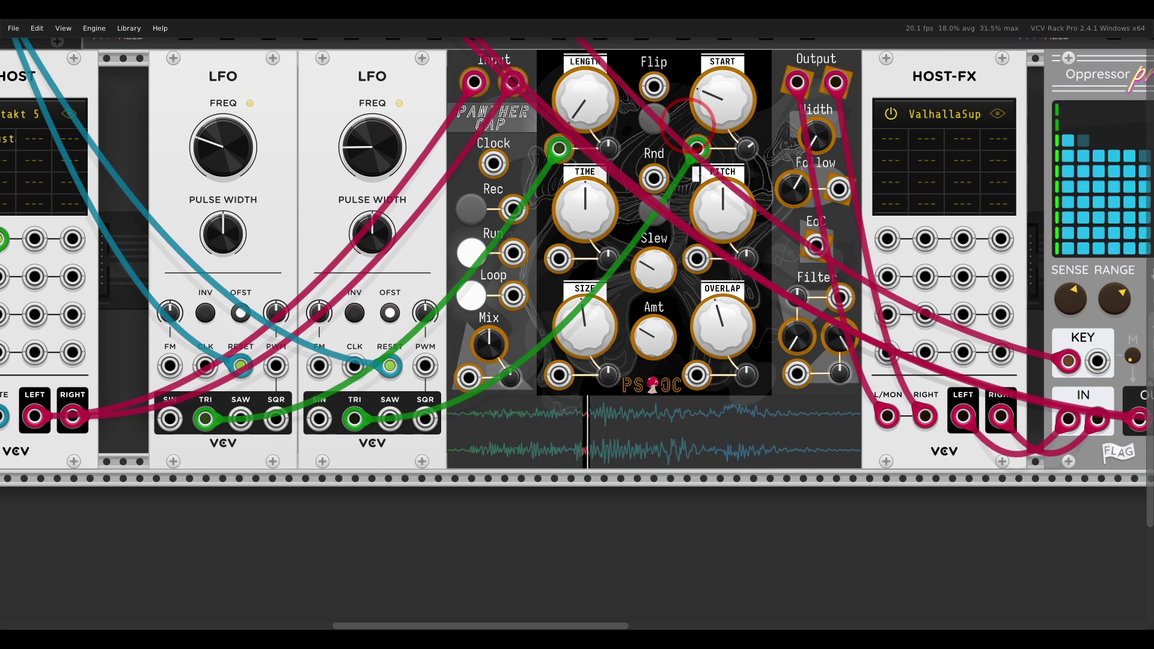
{"action": "left_click_drag", "start_coordinate": [590, 116], "coordinate": [589, 121]}
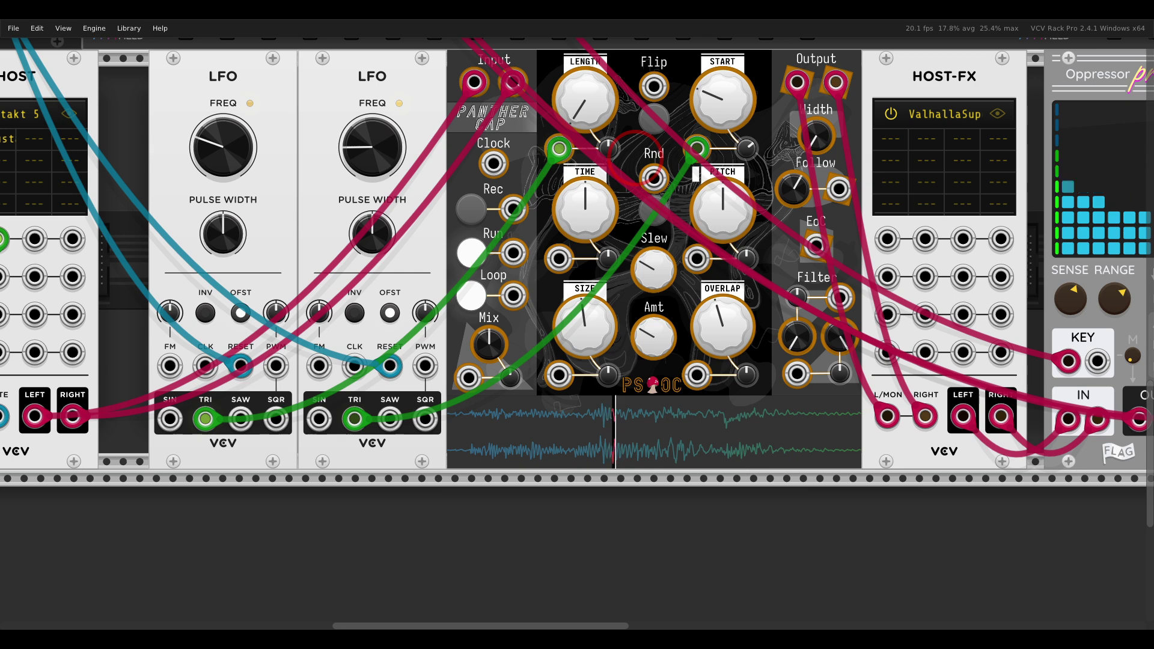
Examine the complete patch, from the Panther Cap row up to the mixer, drum modules and sequencer
{"action": "scroll", "coordinate": [635, 168], "scroll_direction": "down", "scroll_amount": 2}
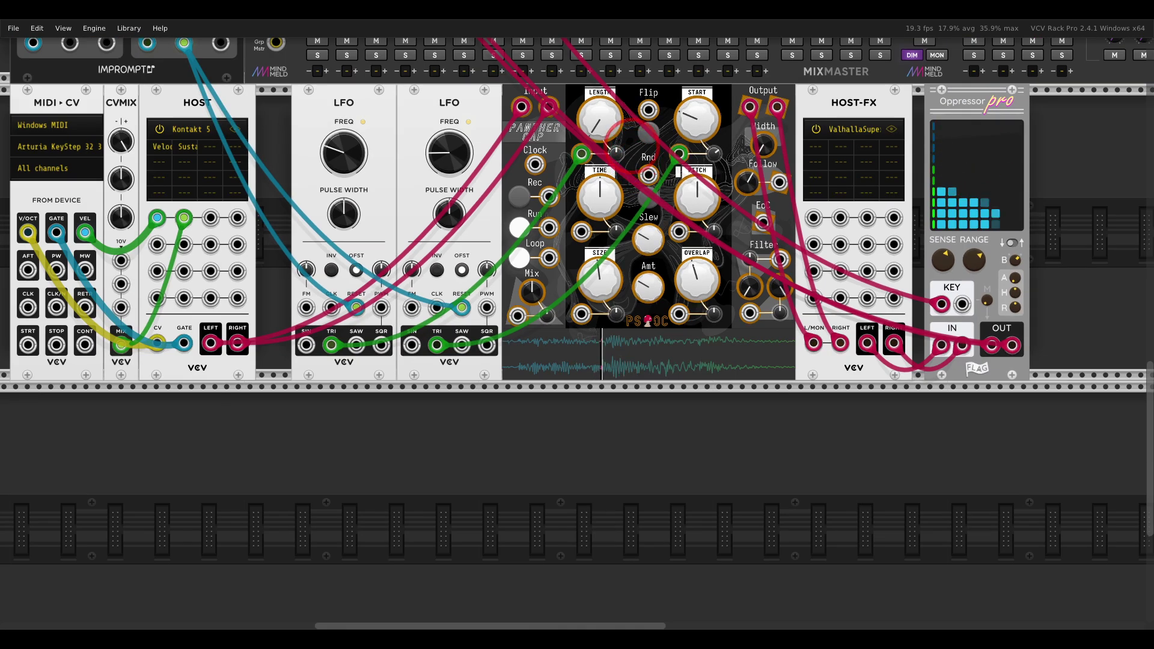
{"action": "scroll", "coordinate": [633, 146], "scroll_direction": "up", "scroll_amount": 1}
{"action": "mouse_move", "coordinate": [608, 227]}
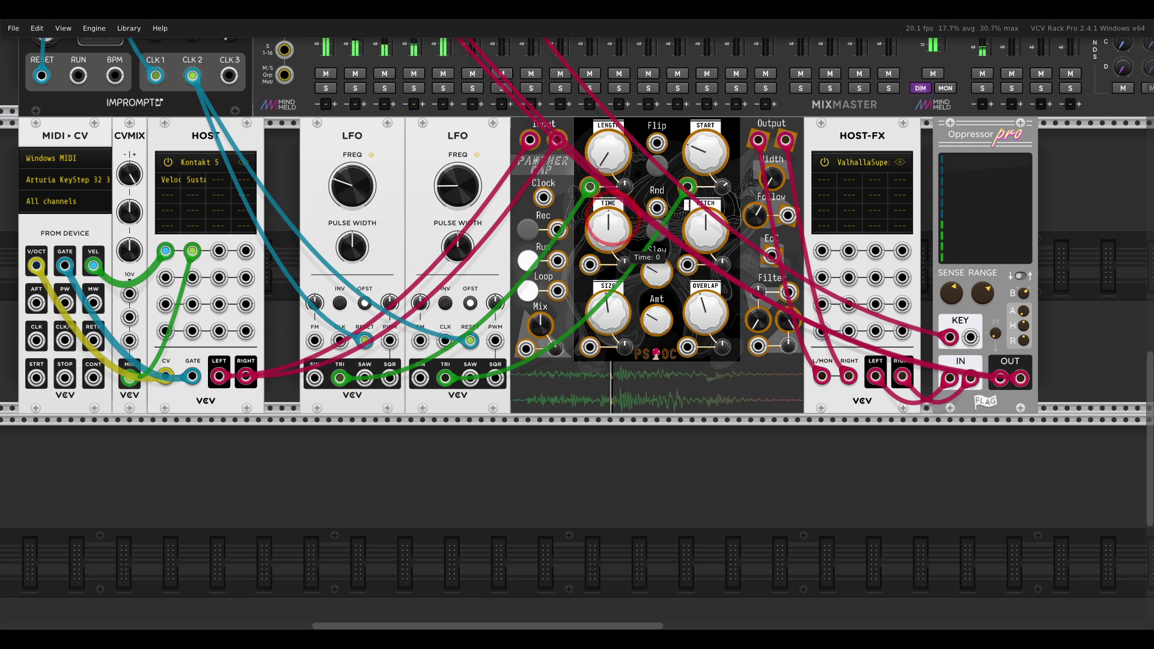
{"action": "scroll", "coordinate": [609, 224], "scroll_direction": "down", "scroll_amount": 6}
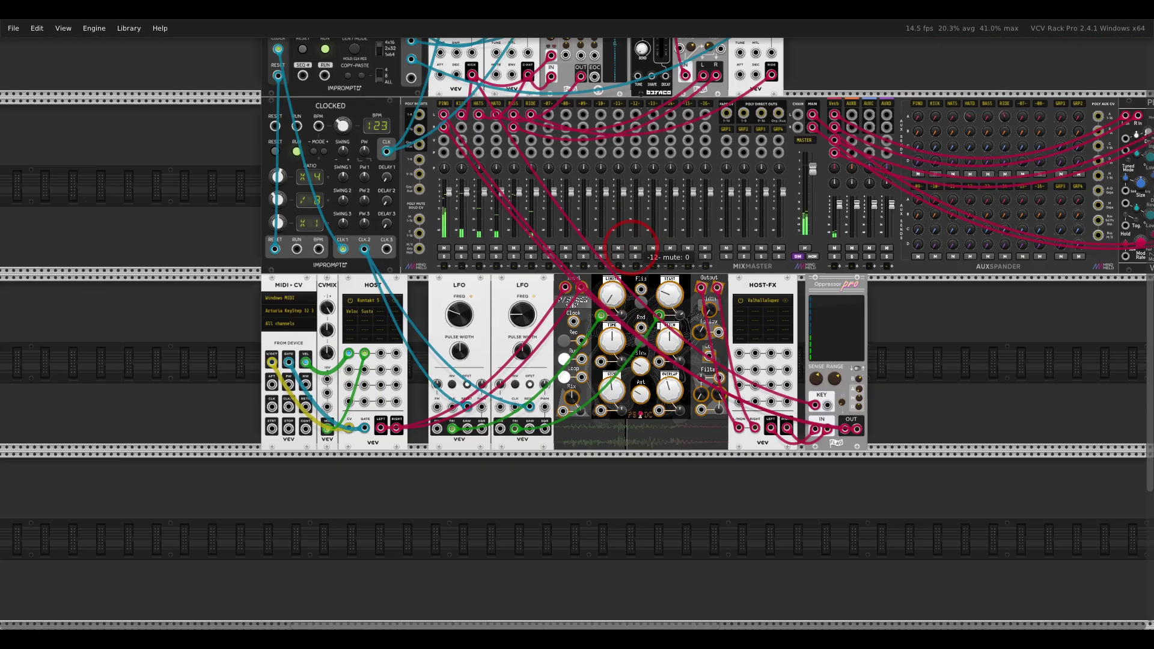
{"action": "scroll", "coordinate": [631, 247], "scroll_direction": "down", "scroll_amount": 2}
{"action": "left_click_drag", "start_coordinate": [675, 227], "coordinate": [678, 325]}
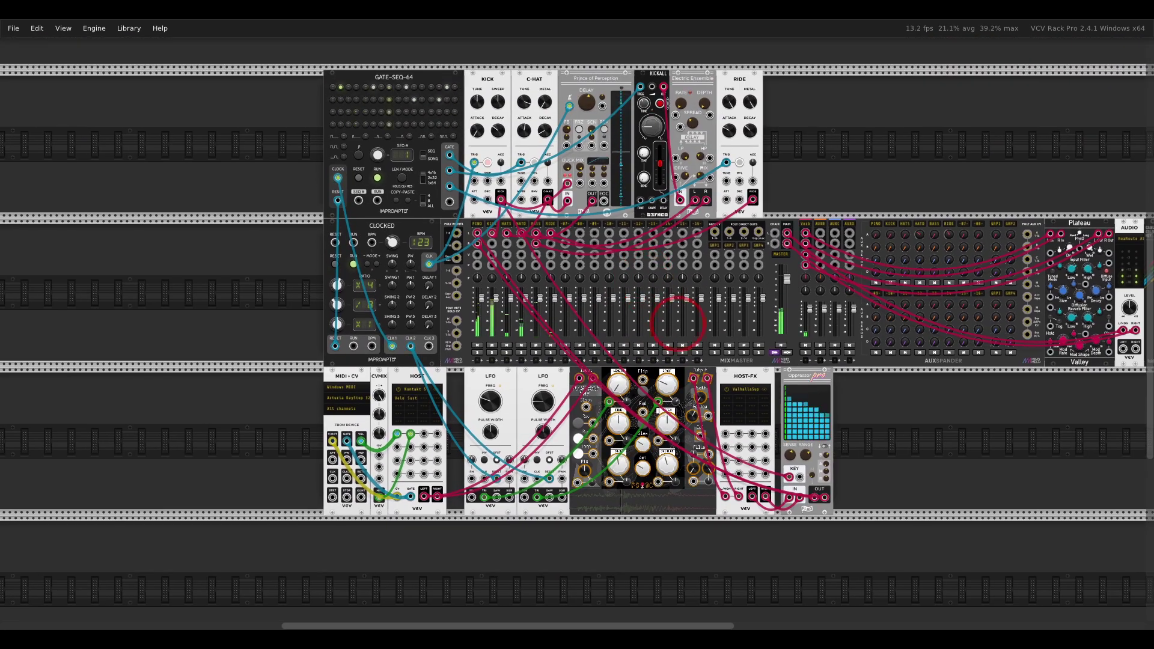
{"action": "scroll", "coordinate": [678, 324], "scroll_direction": "up", "scroll_amount": 2}
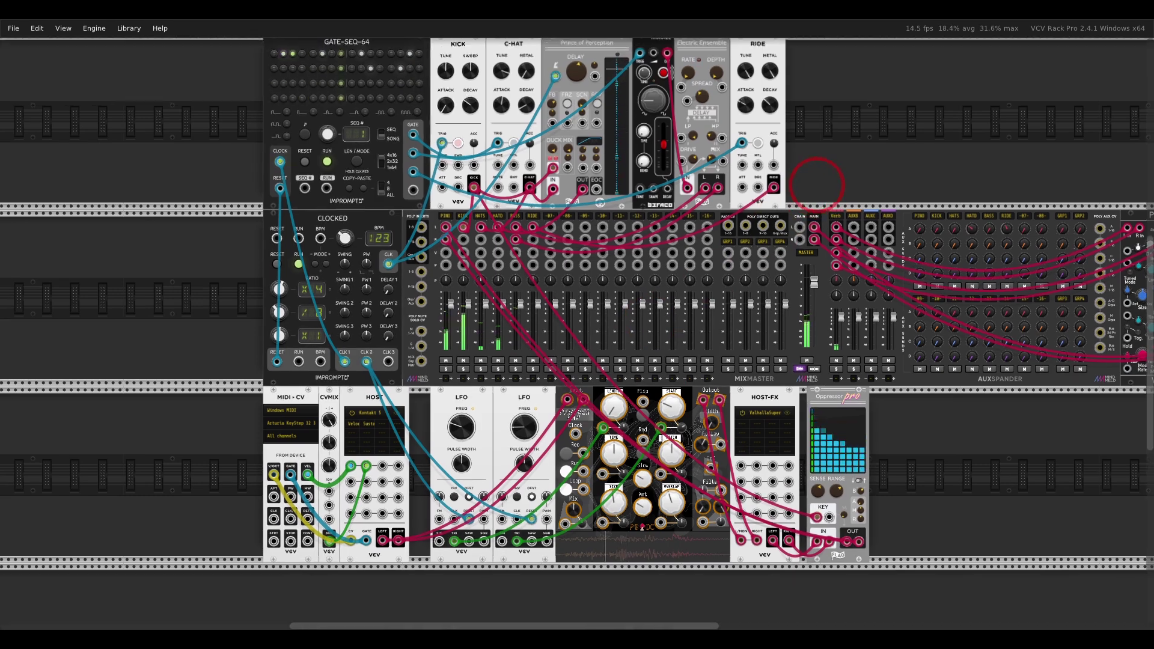
{"action": "left_click_drag", "start_coordinate": [817, 185], "coordinate": [812, 215]}
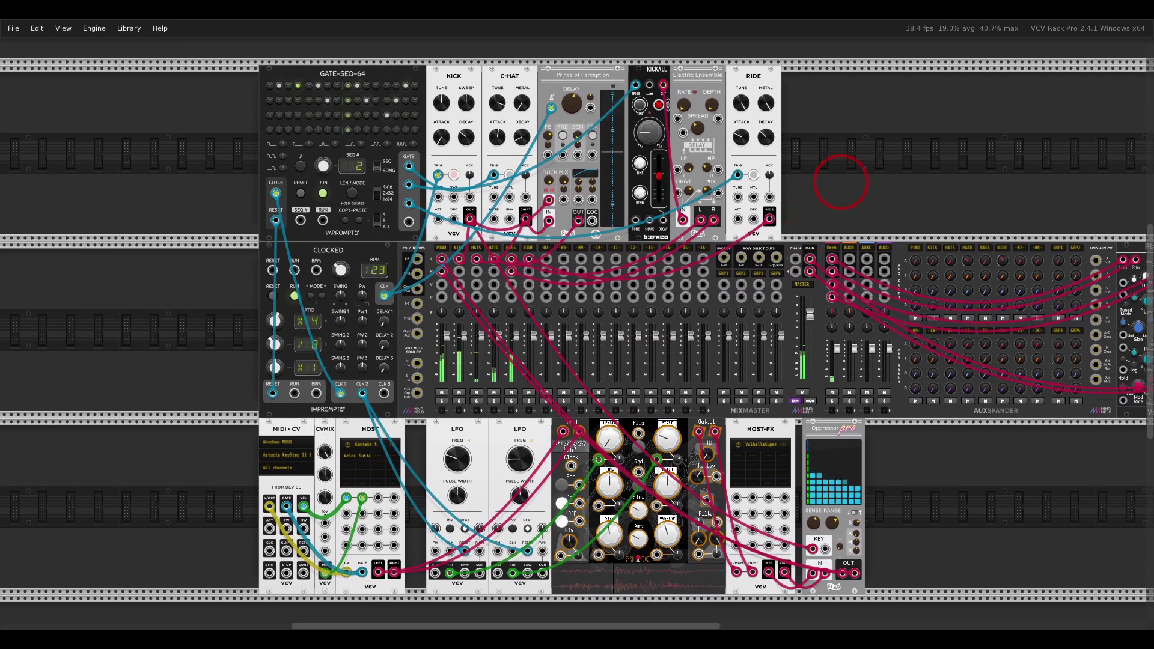